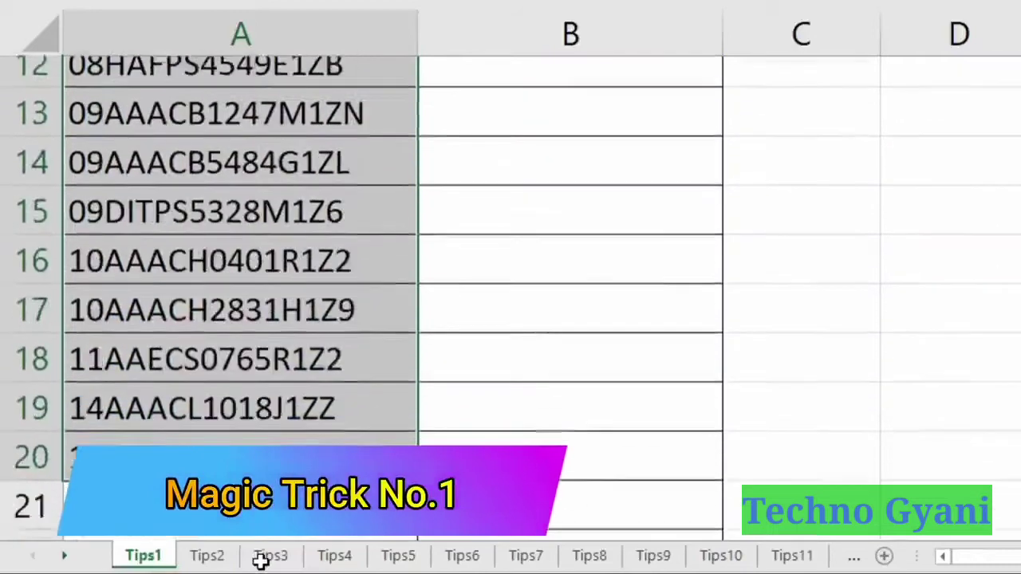
scroll(337, 404, up, 5)
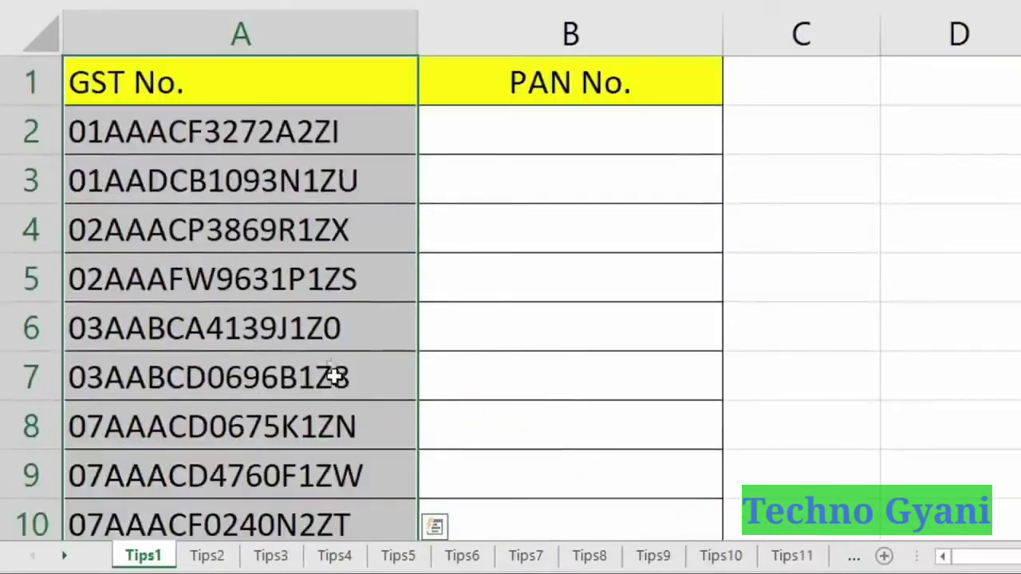
click(546, 145)
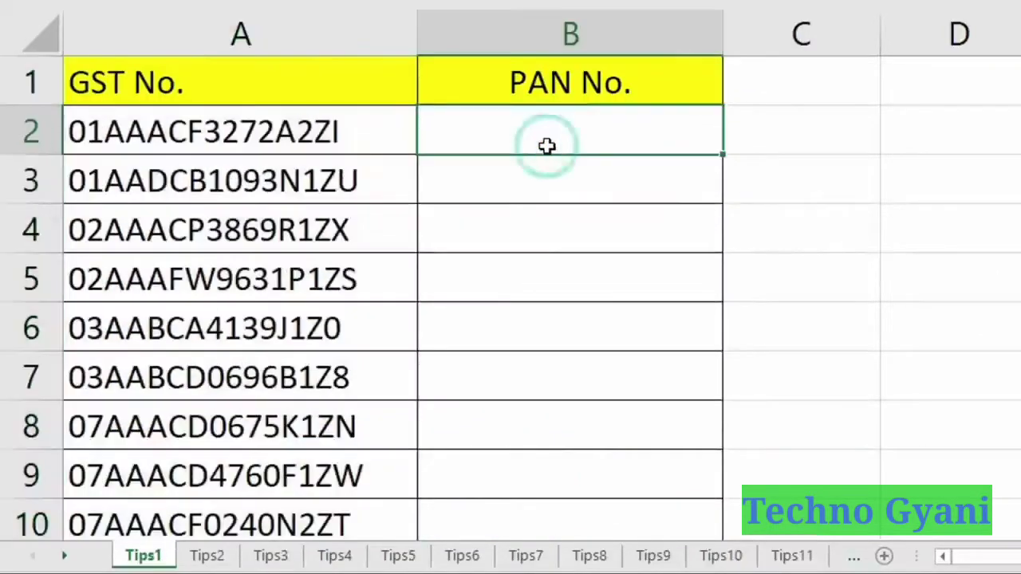
click(544, 26)
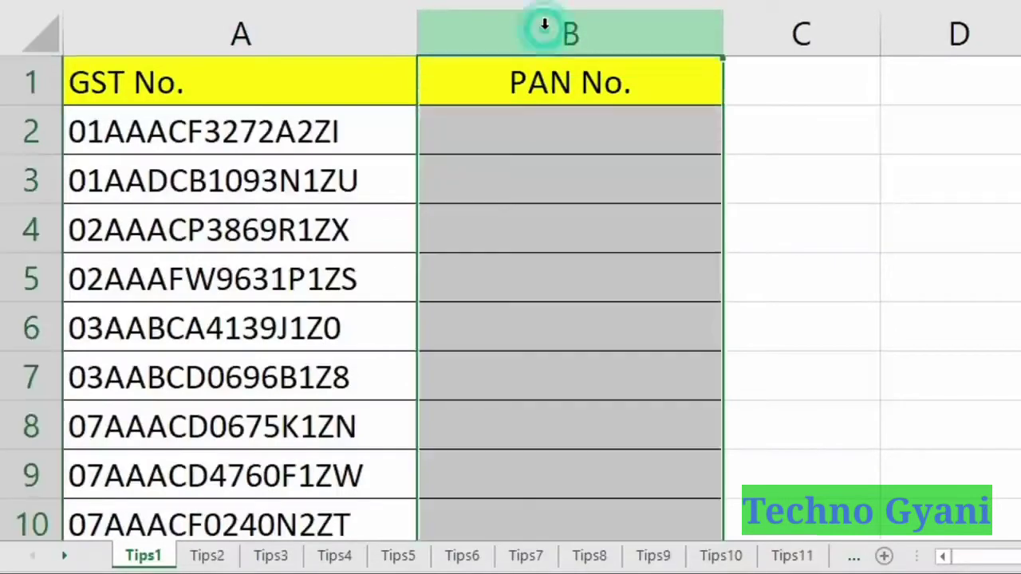
click(524, 141)
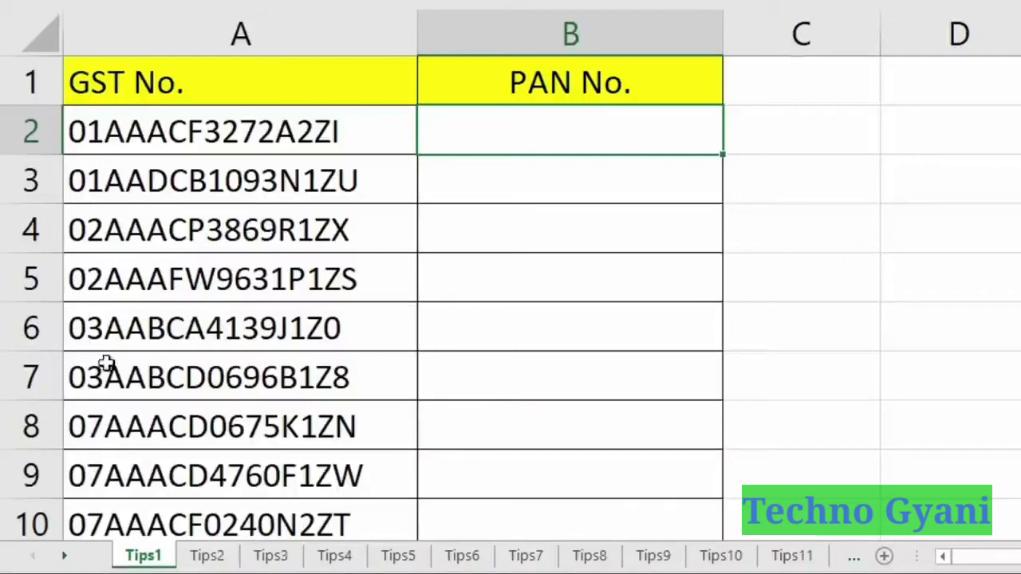
double_click(106, 130)
drag(104, 130, 296, 131)
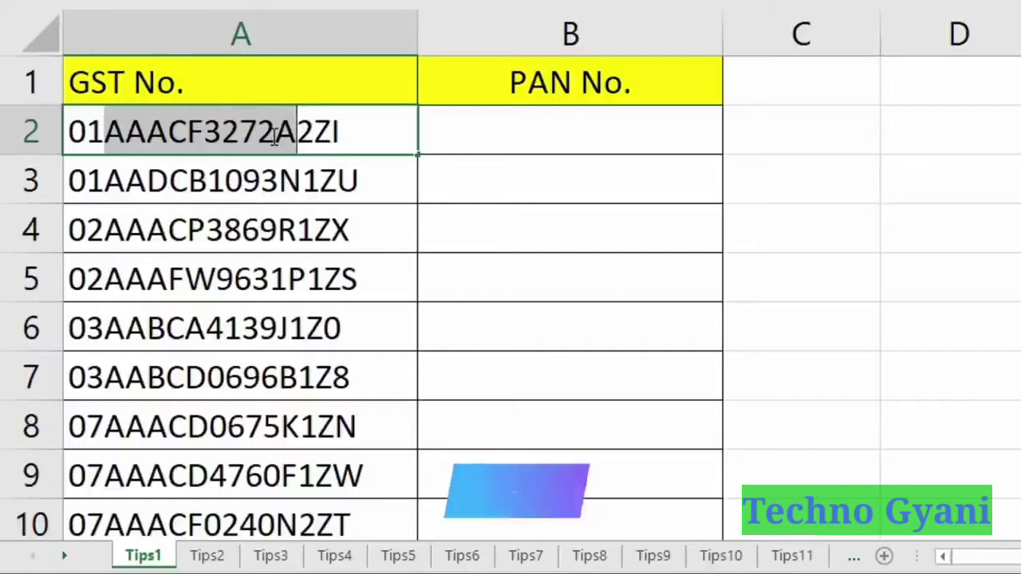
key(ctrl+c)
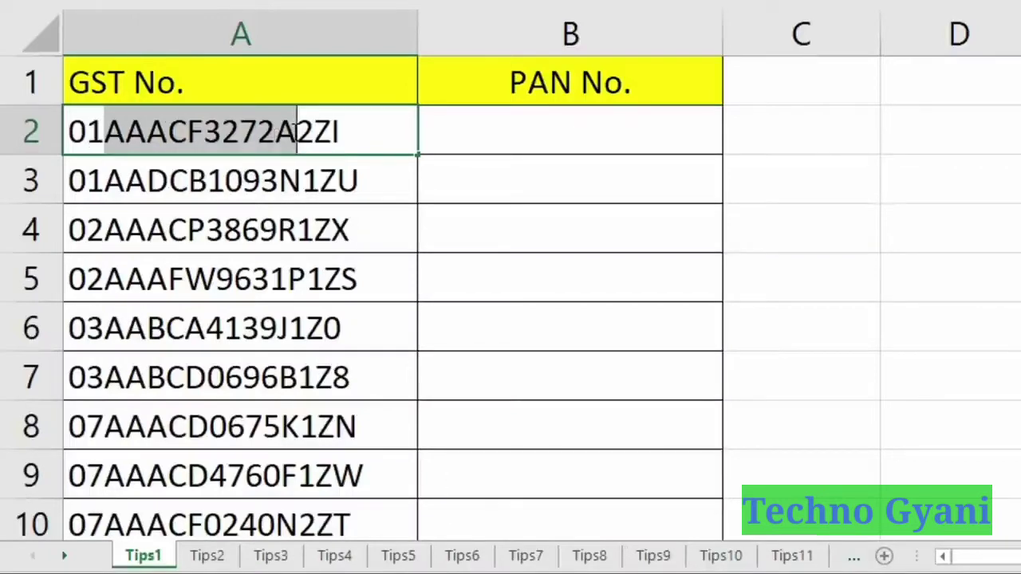
click(508, 132)
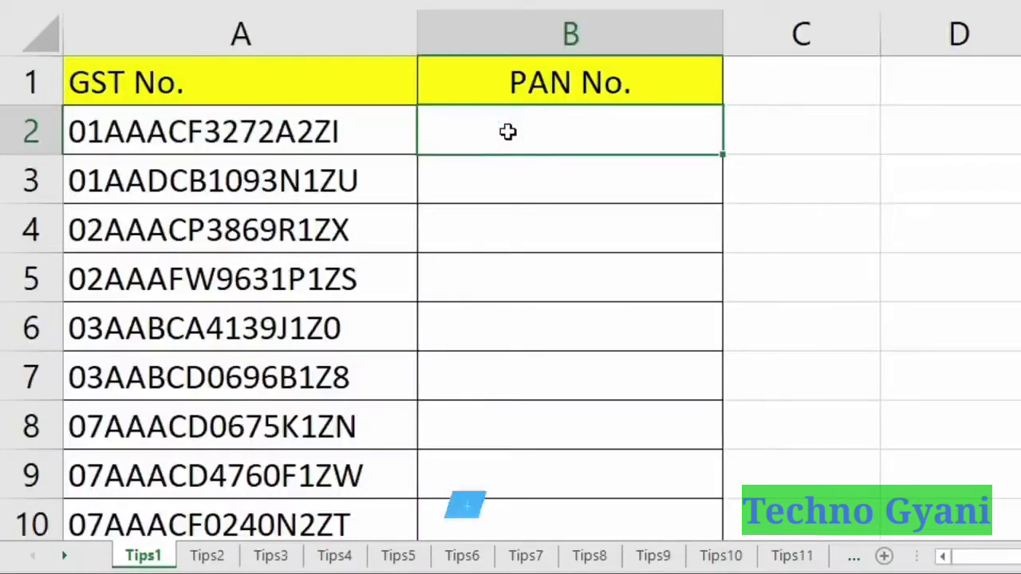
key(ctrl+v)
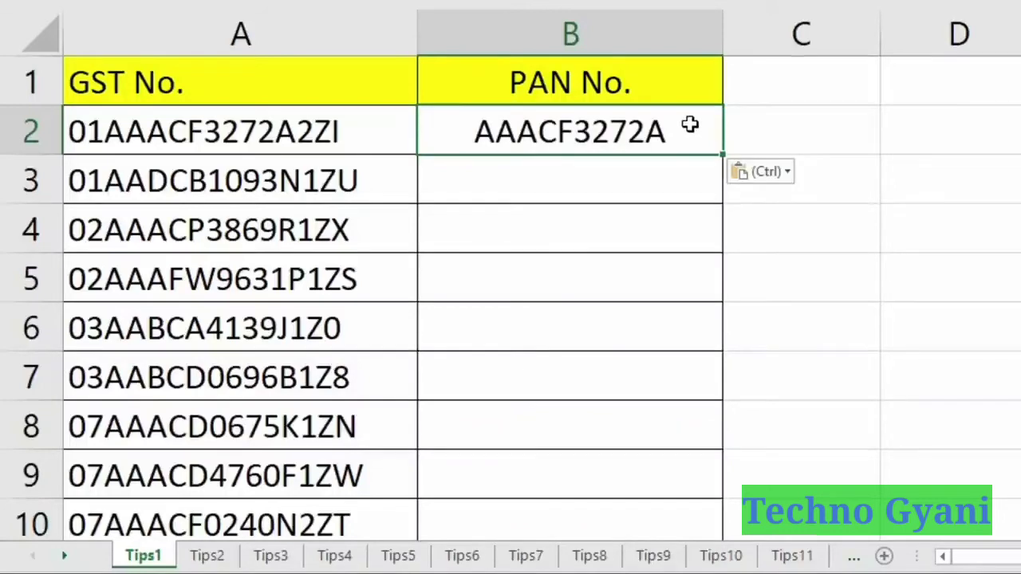
Flash Fill (Ctrl+E) the rest of the PAN No. column from each GST number.
drag(690, 126, 700, 433)
scroll(620, 323, up, 5)
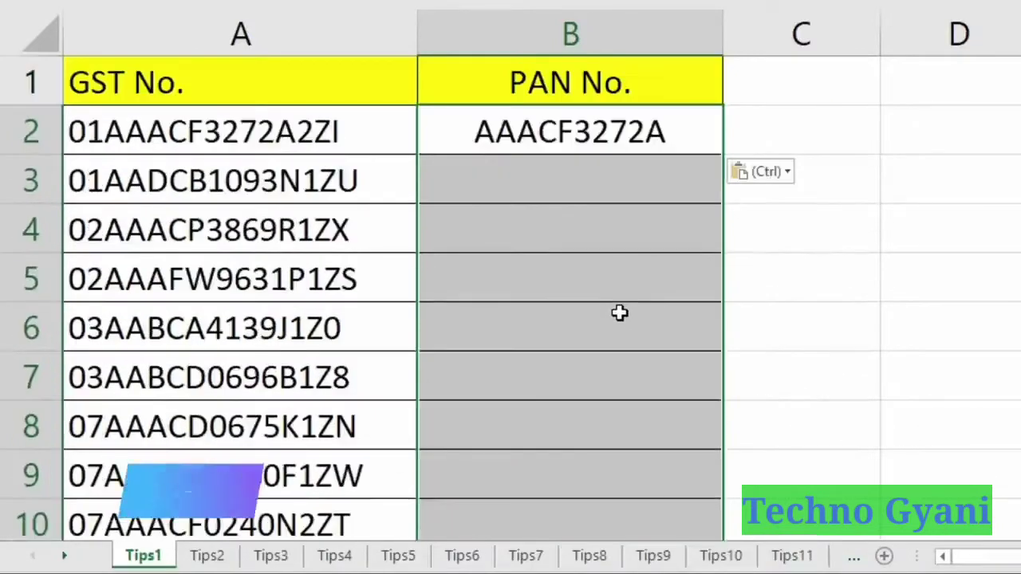
key(ctrl+e)
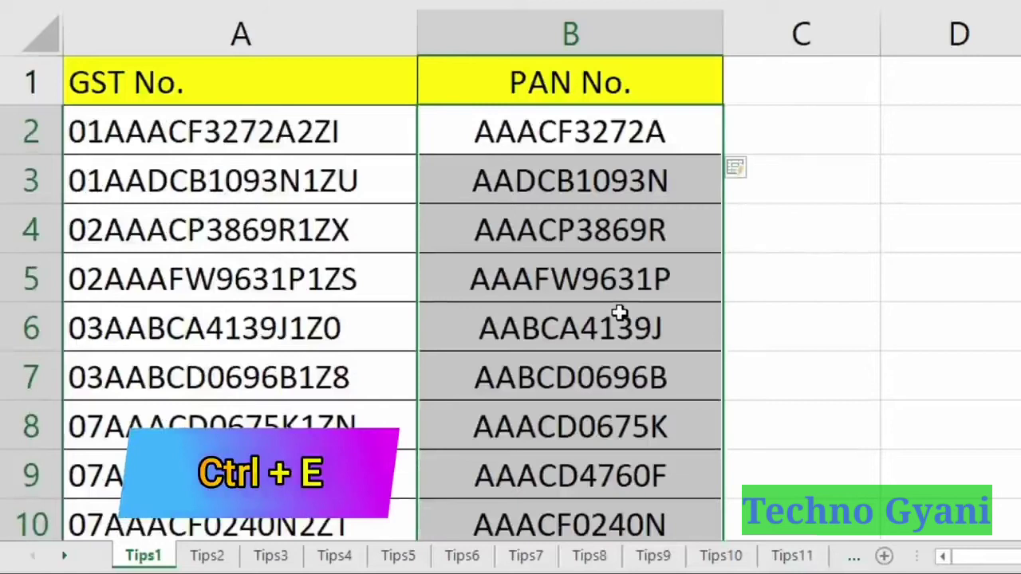
Check the extracted PANs in B2:B22 against the GST numbers in column A.
click(472, 285)
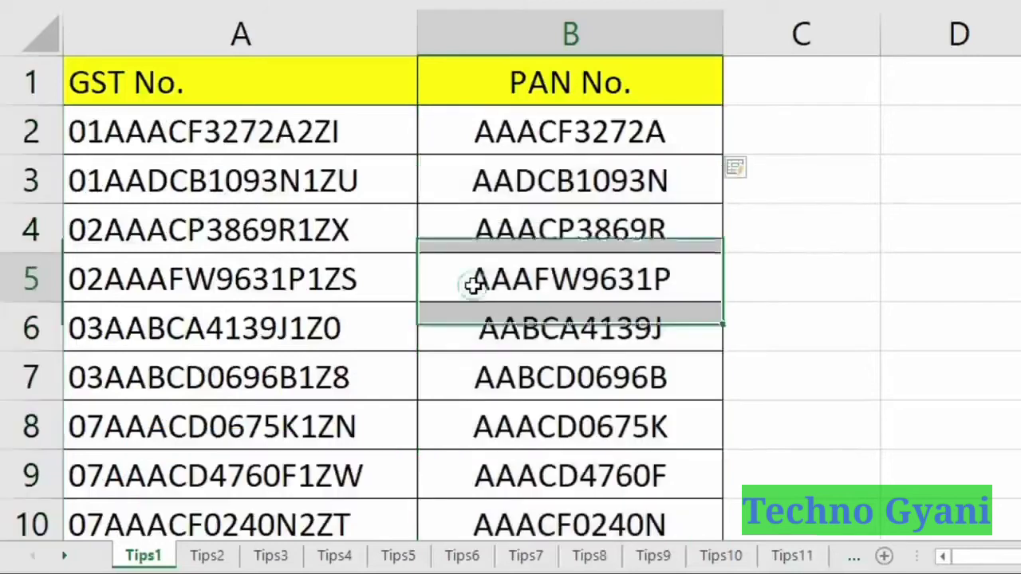
click(479, 331)
click(488, 374)
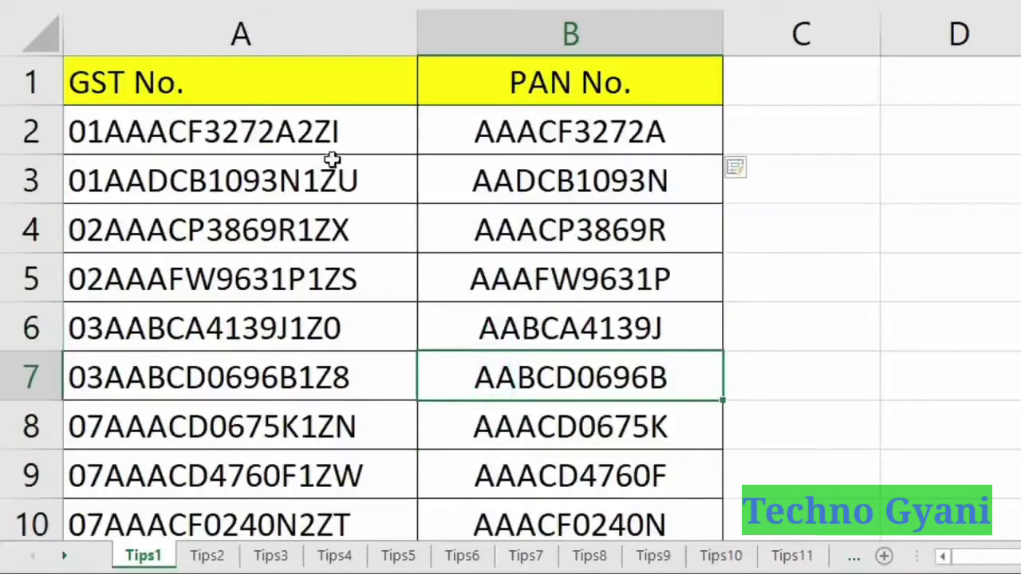
drag(358, 135, 375, 443)
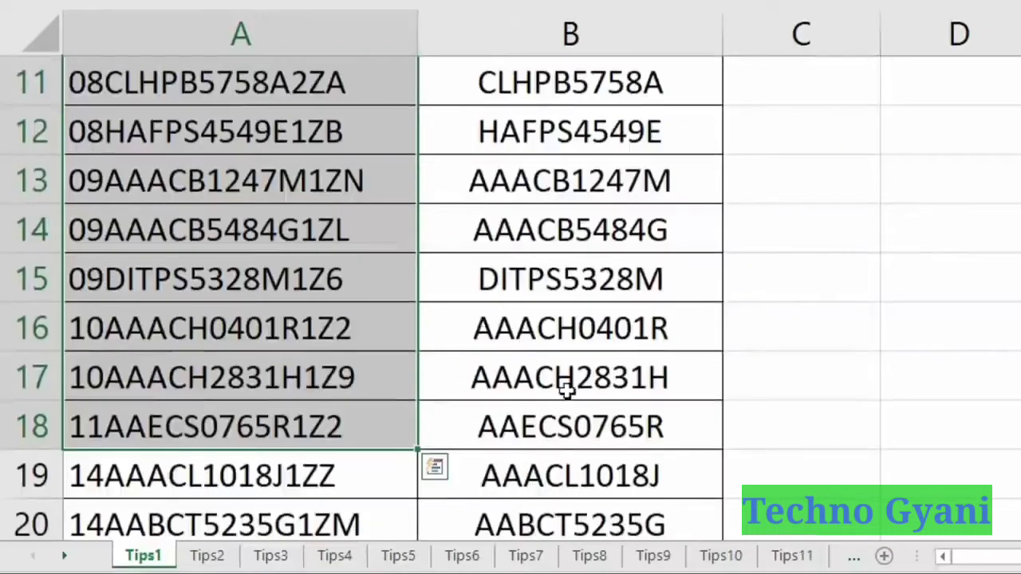
scroll(568, 114, up, 4)
click(563, 128)
drag(570, 199, 588, 476)
scroll(616, 305, up, 4)
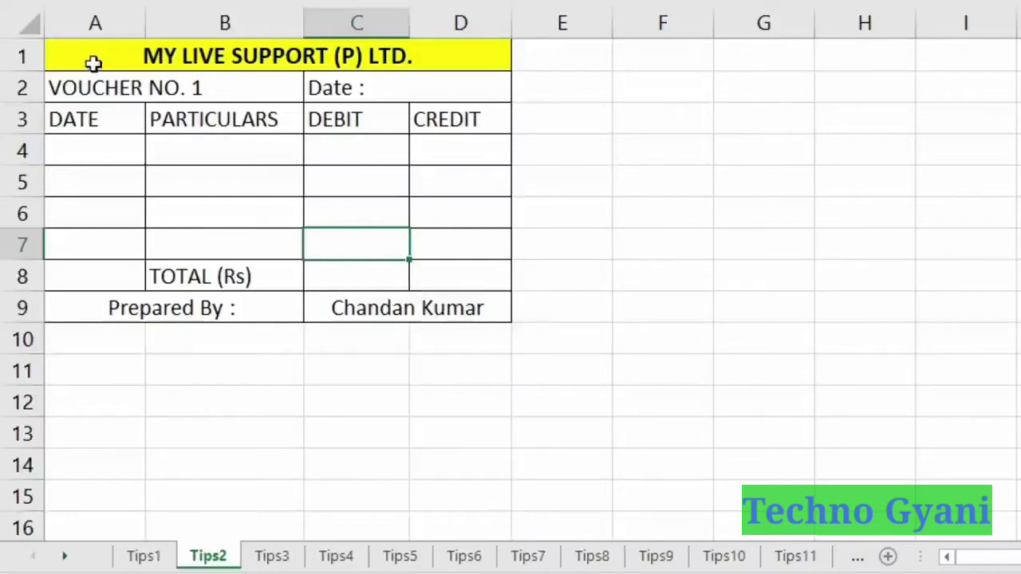
Select voucher block A1:D11 with two blank spacer rows and fill it down to about row 1011.
drag(80, 53, 387, 310)
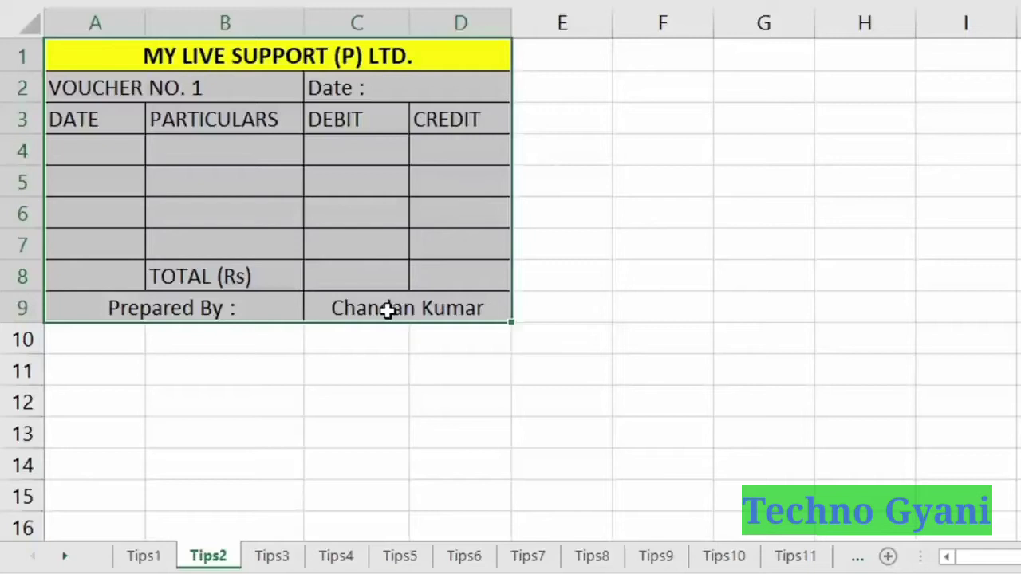
drag(388, 318, 389, 332)
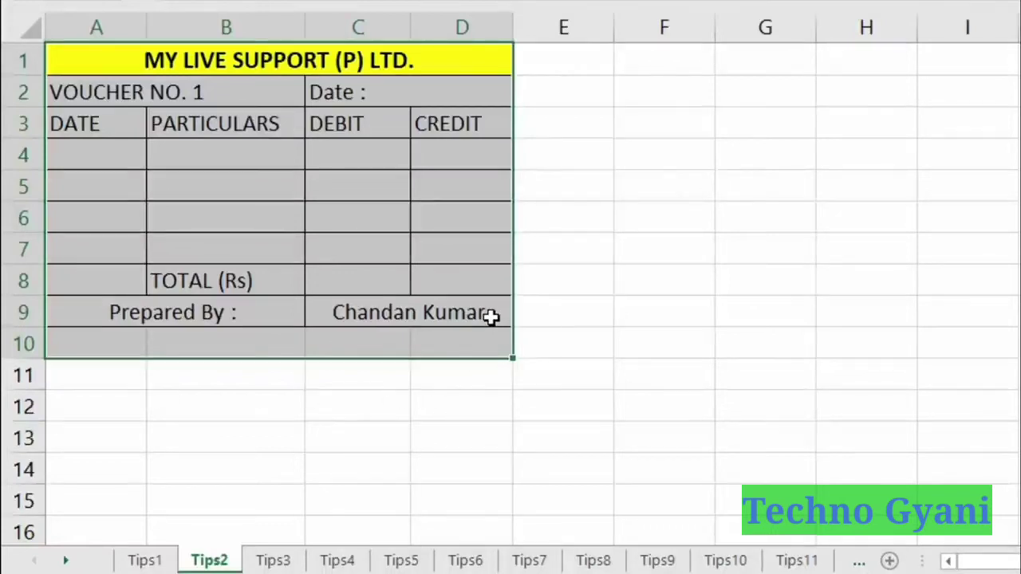
key(shift+Down)
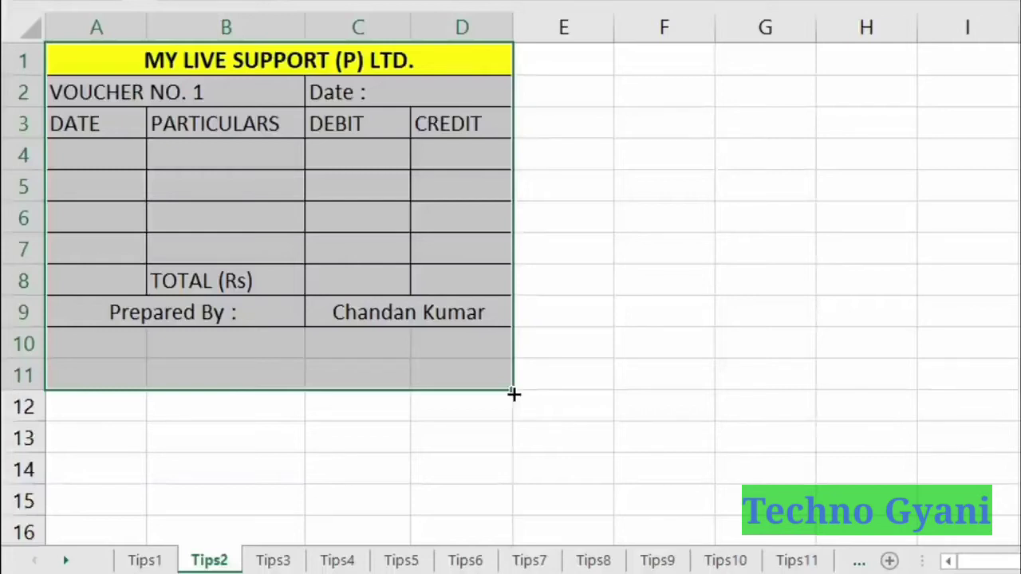
drag(514, 393, 519, 463)
mouse_move(519, 558)
mouse_down()
mouse_move(515, 383)
mouse_move(518, 558)
mouse_move(518, 543)
mouse_up()
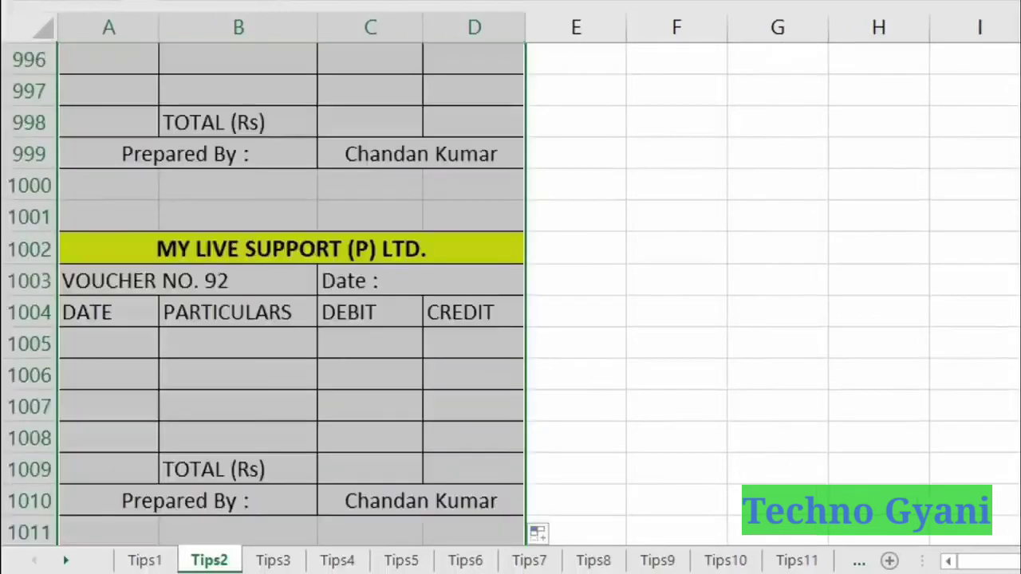
Check VOUCHER NO. 92 at row 1003, then scroll back up through the numbered vouchers.
click(229, 281)
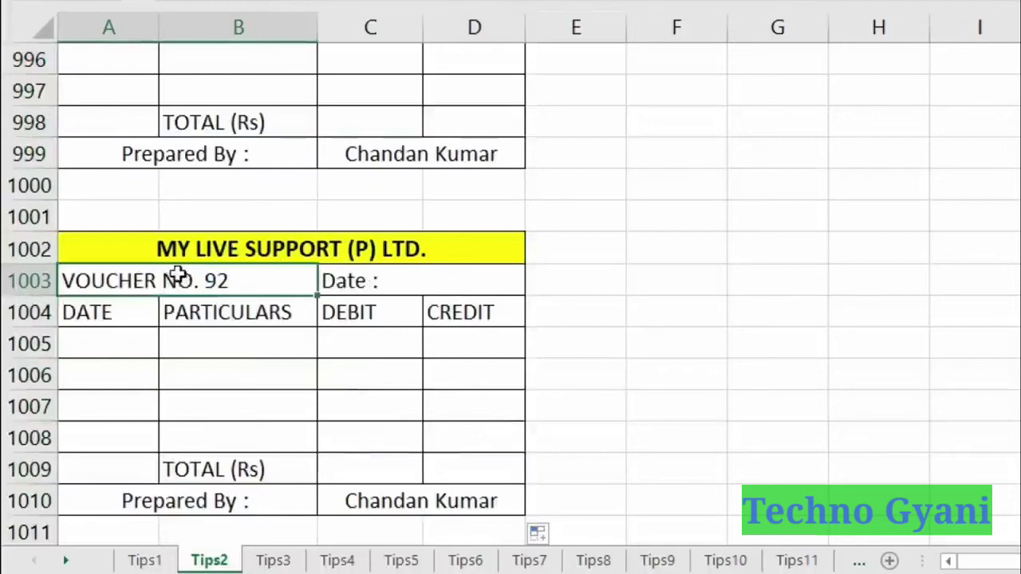
scroll(246, 250, up, 20)
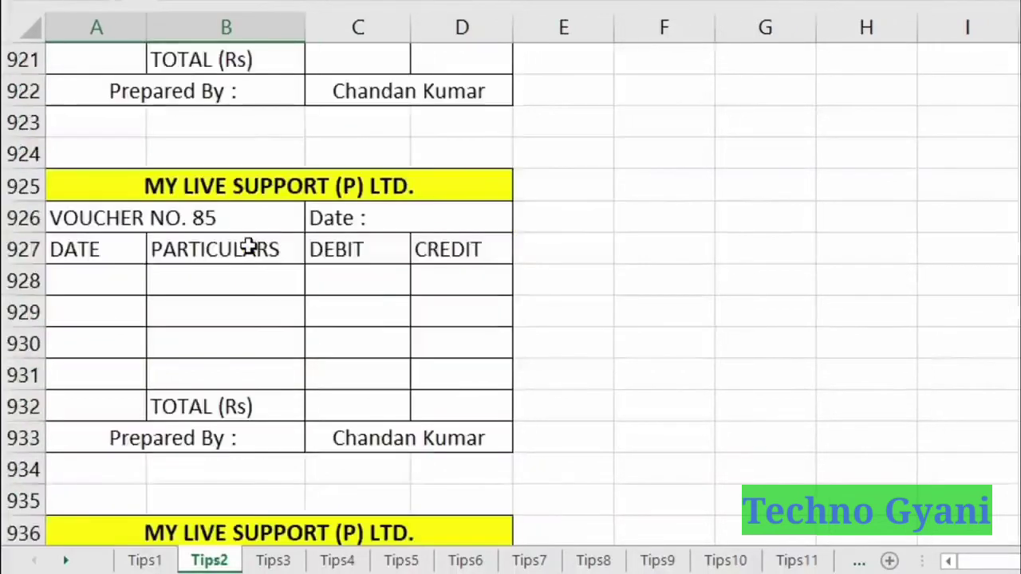
scroll(269, 237, up, 20)
scroll(269, 237, up, 5)
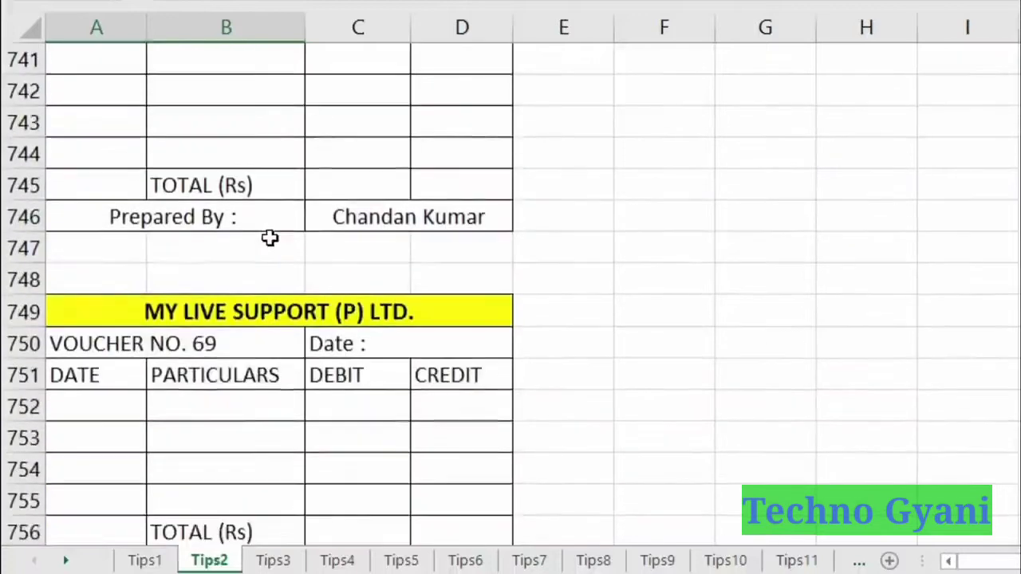
scroll(282, 255, up, 5)
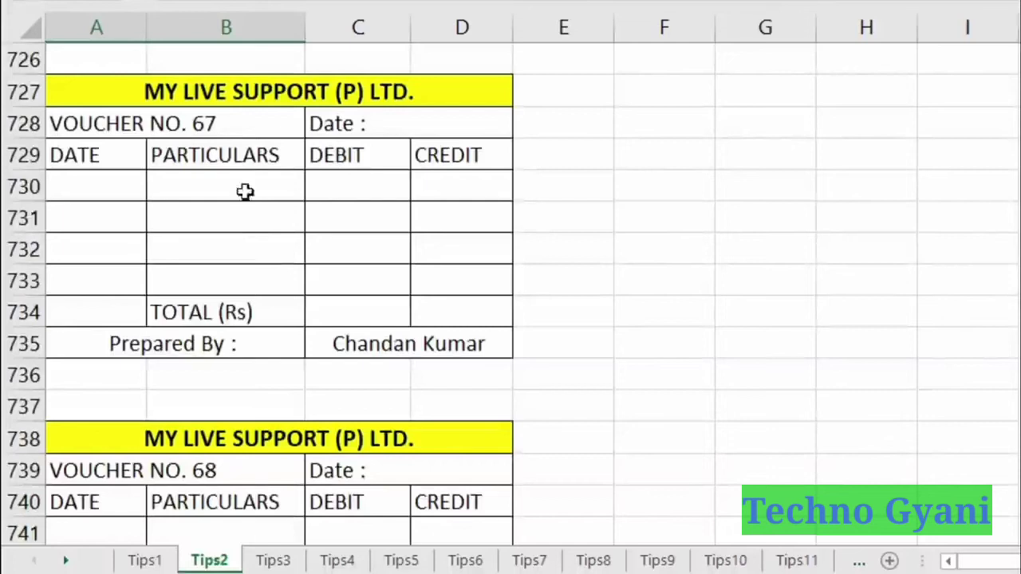
scroll(271, 143, up, 20)
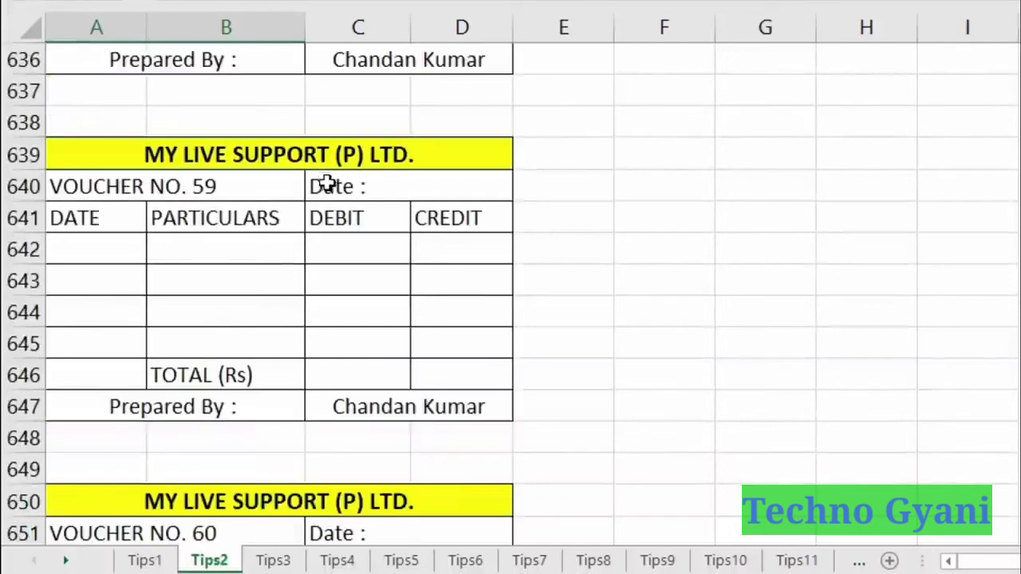
scroll(330, 201, up, 20)
scroll(353, 217, up, 20)
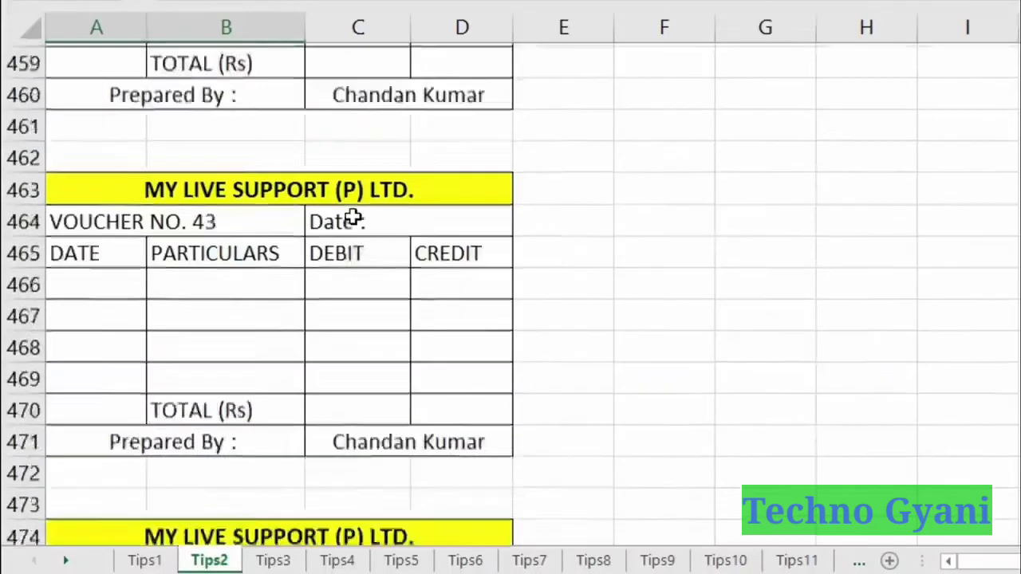
scroll(353, 217, up, 20)
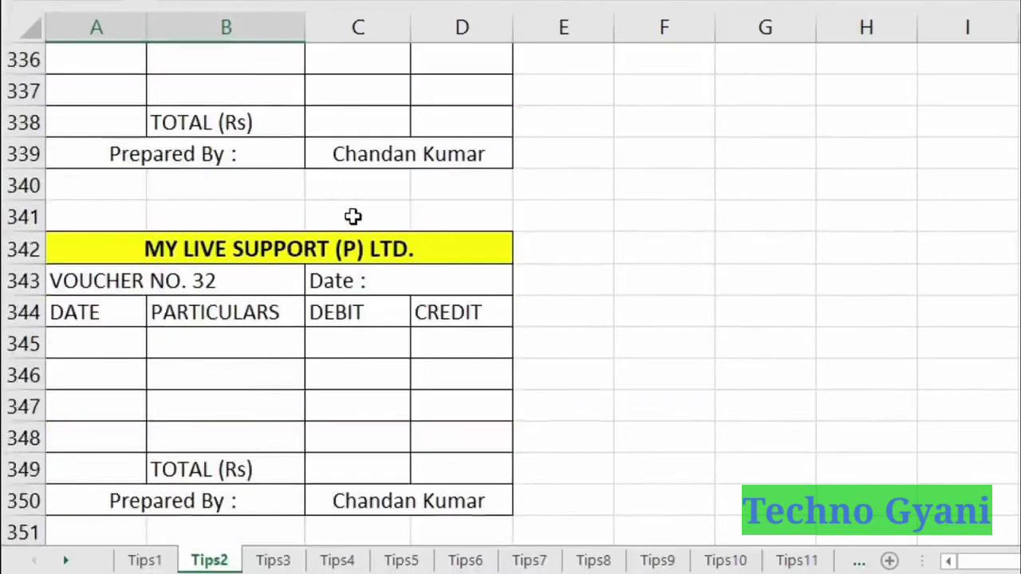
scroll(352, 217, up, 20)
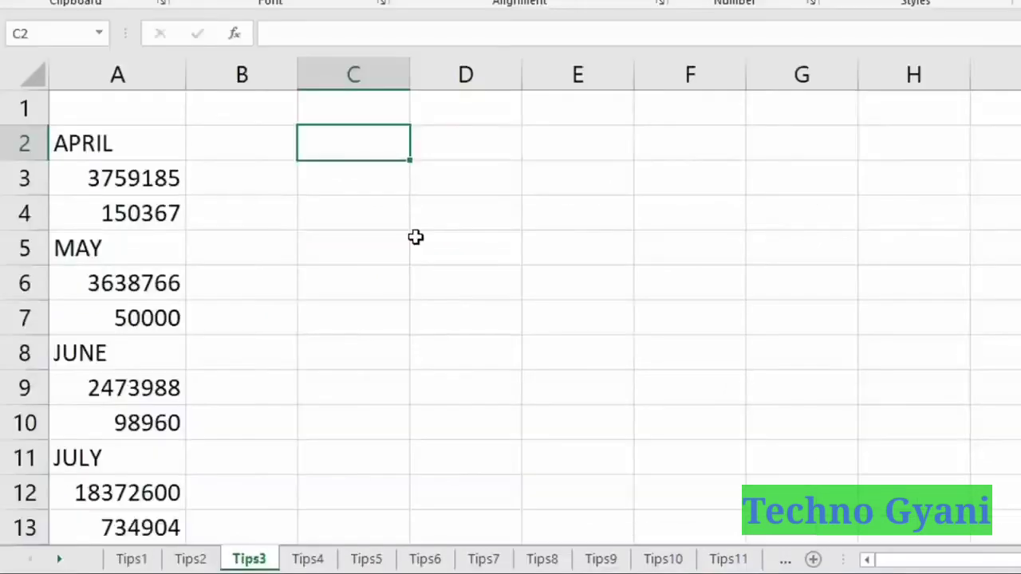
Inspect column A's monthly data: the APRIL label, sales figure and profit formula.
click(151, 74)
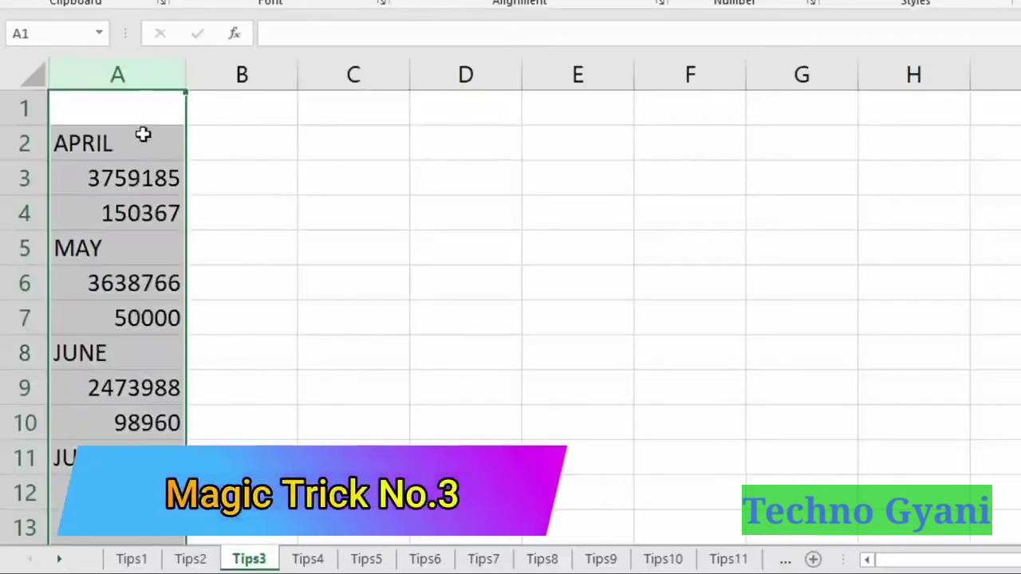
click(330, 143)
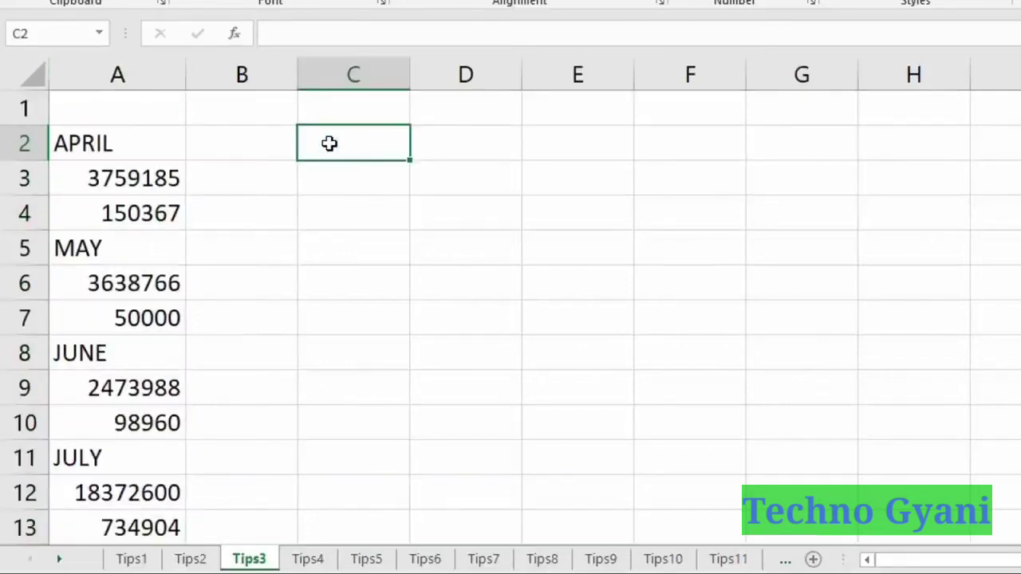
click(135, 142)
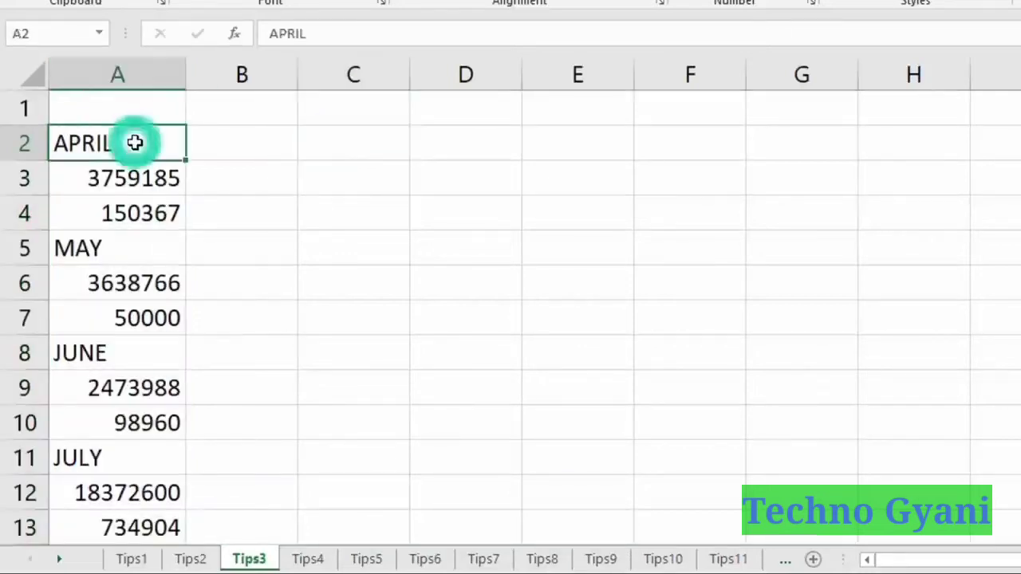
click(155, 181)
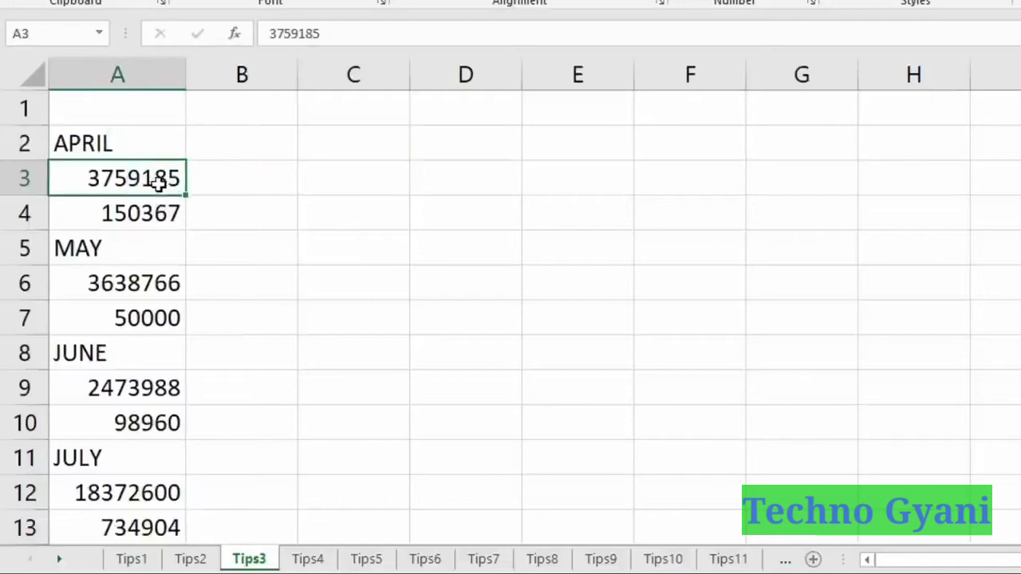
click(153, 213)
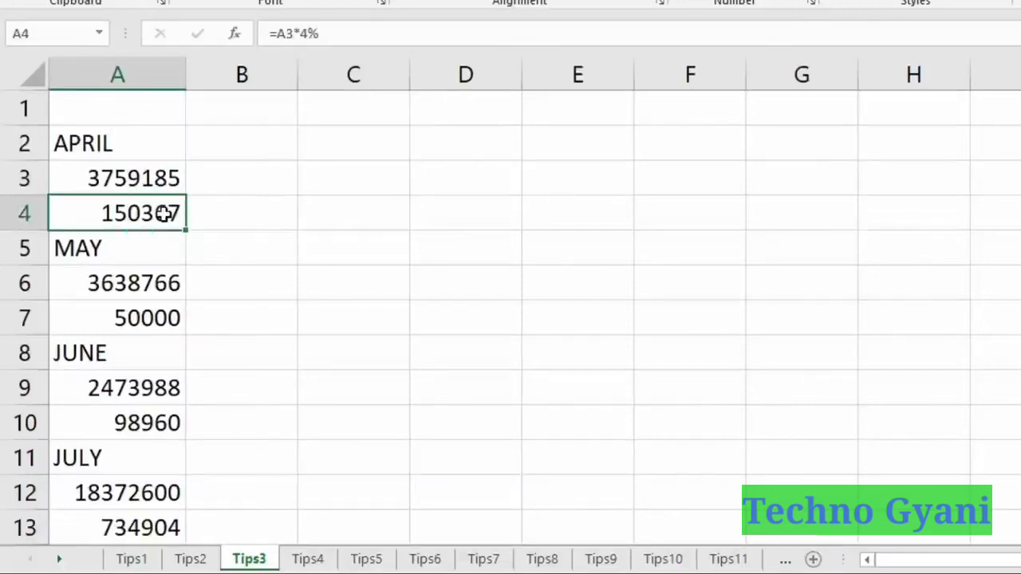
Enter the headers Month, Sale and Profit across C2:E2.
click(360, 151)
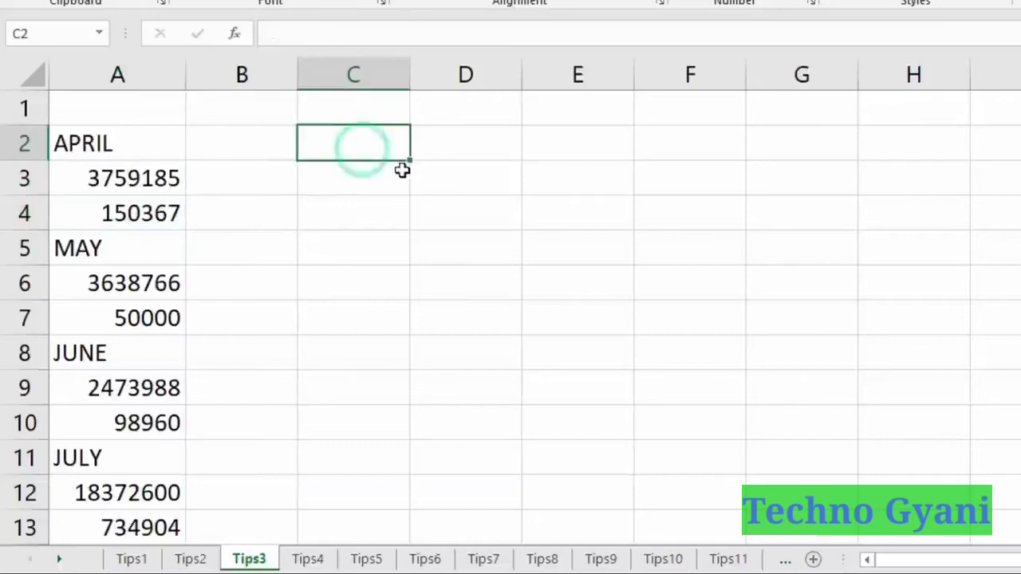
text(Month)
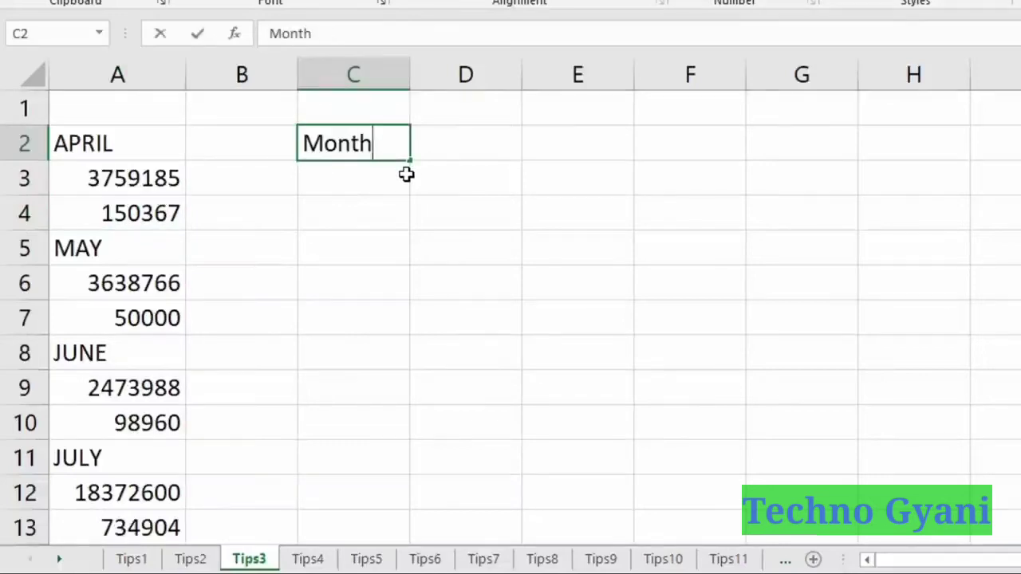
key(Tab)
text(Sal)
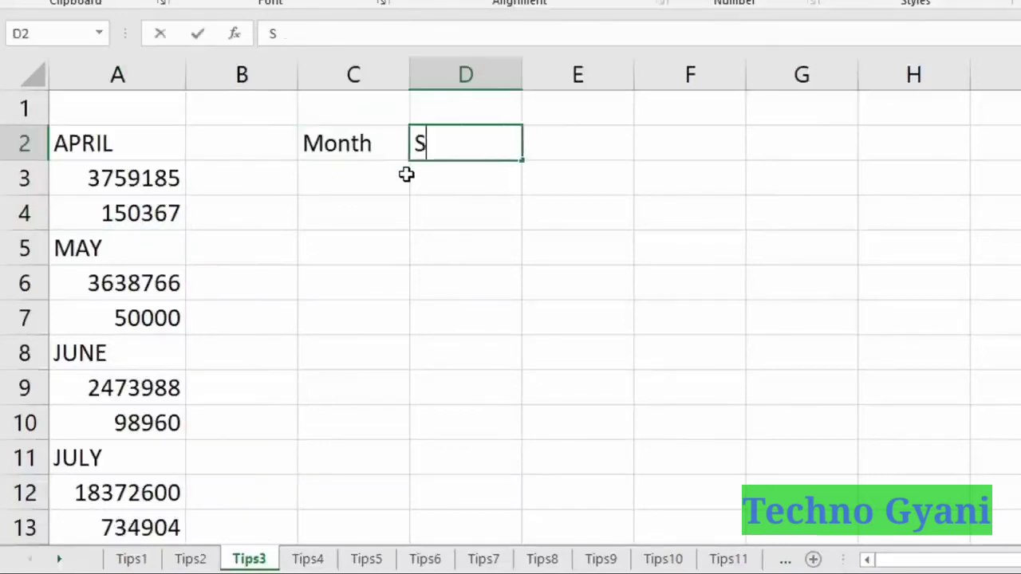
key(Tab)
text(Profir)
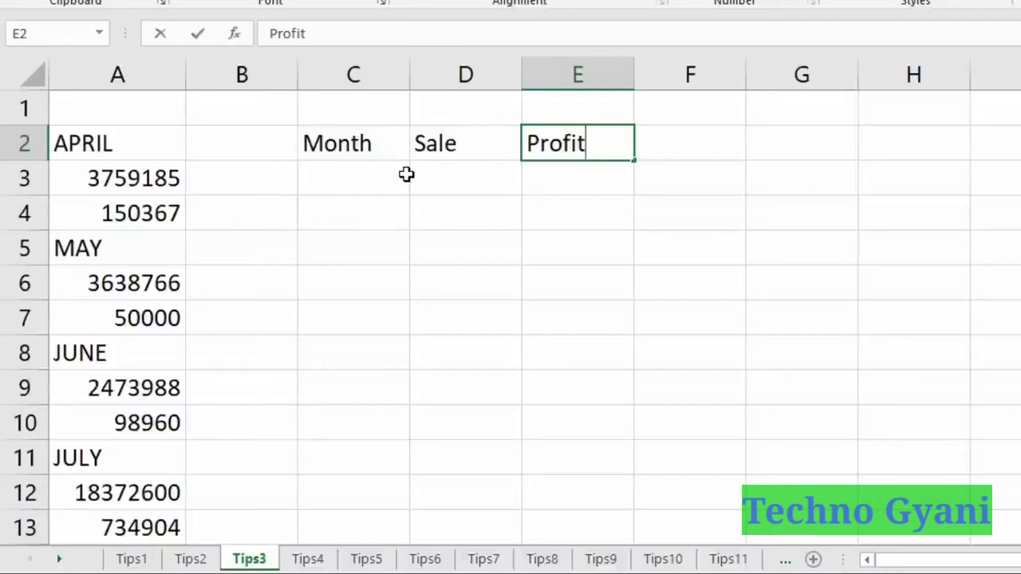
click(406, 175)
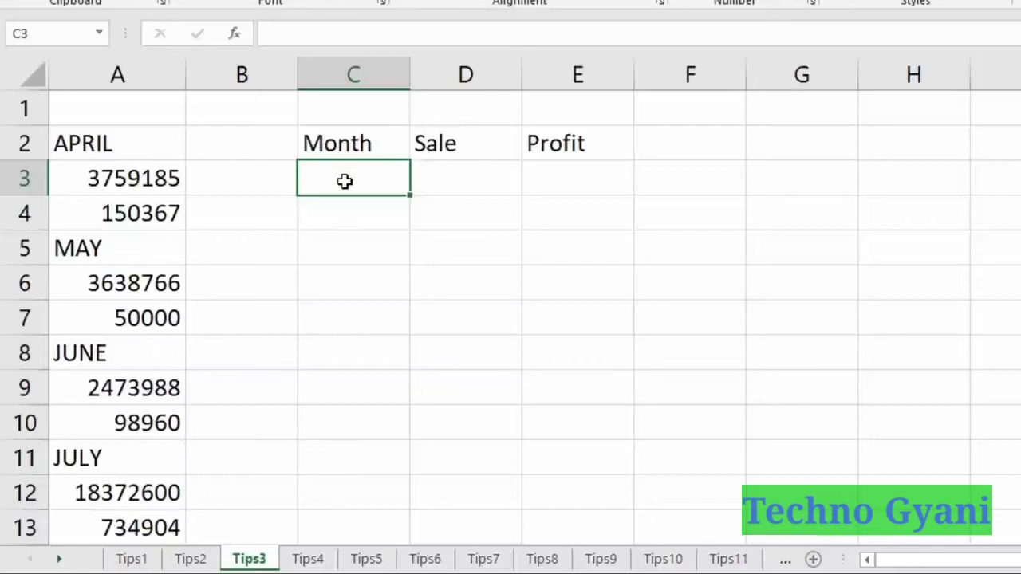
click(130, 141)
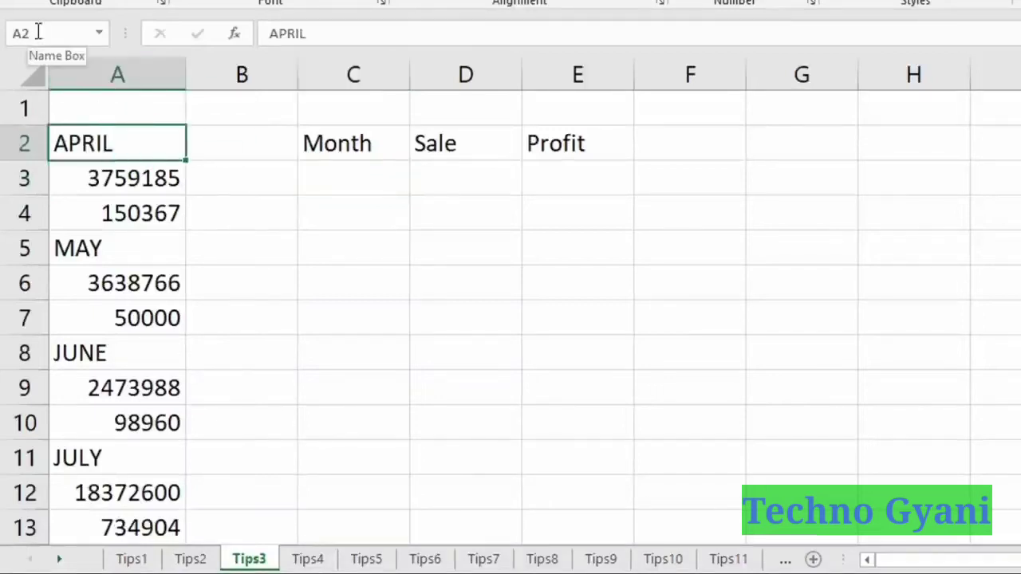
click(329, 180)
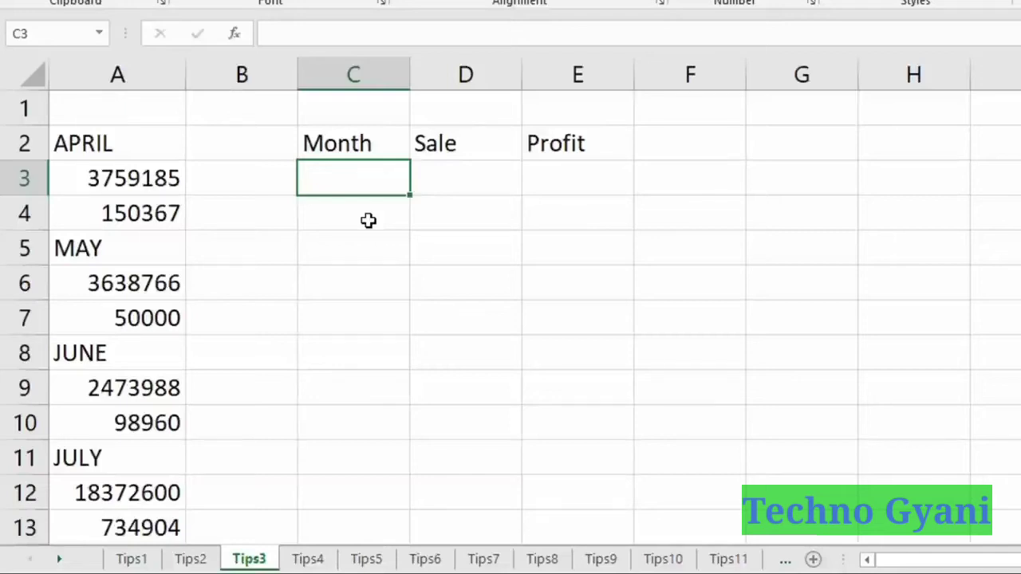
Enter yta2 in C3 and fill it across to E3 as yta3 and yta4.
text(yt)
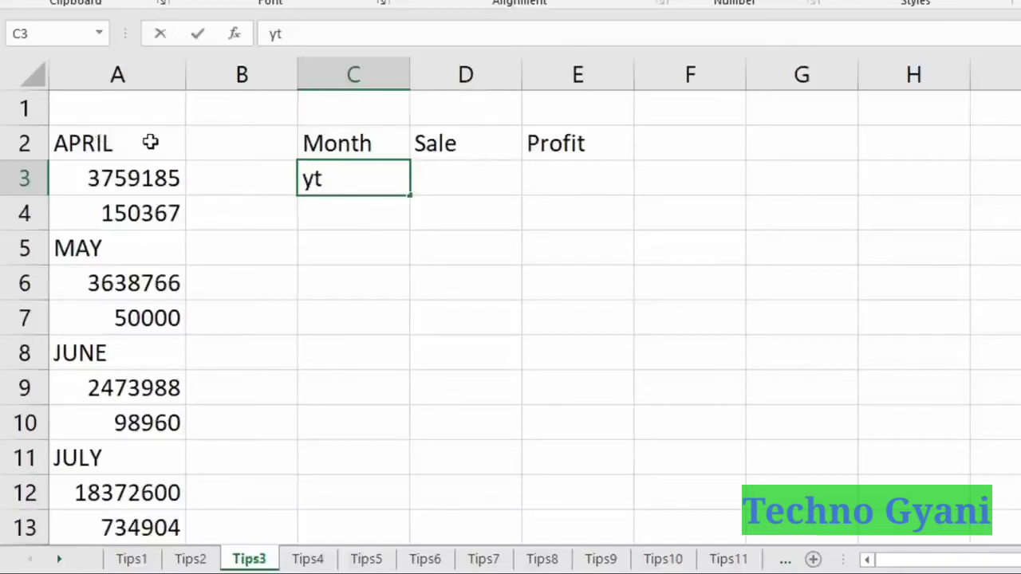
text(a2)
key(Return)
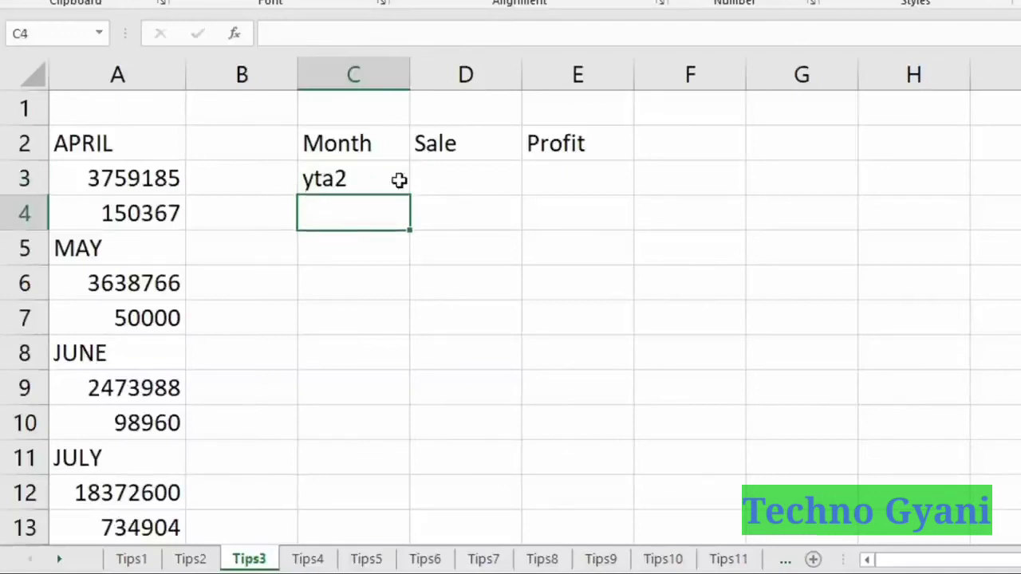
click(399, 181)
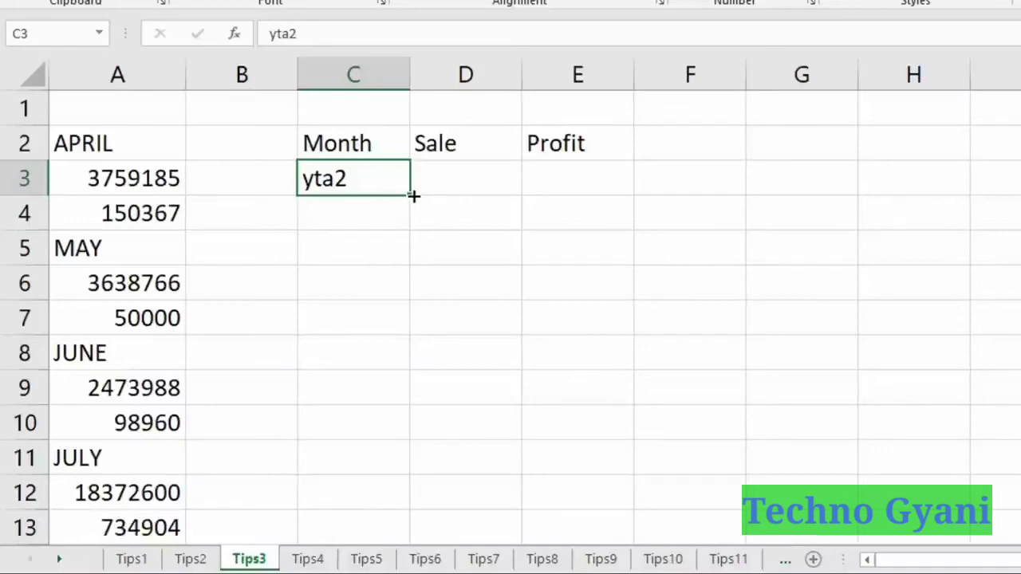
drag(413, 195, 600, 200)
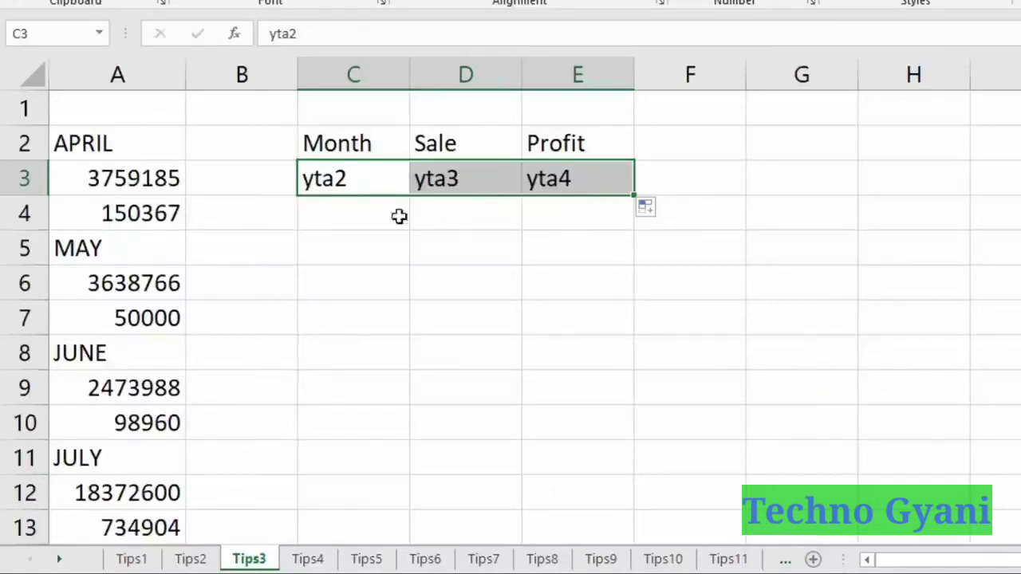
Enter yta5 in C4, fill it across to E4 through yta7, and check the entries.
click(330, 208)
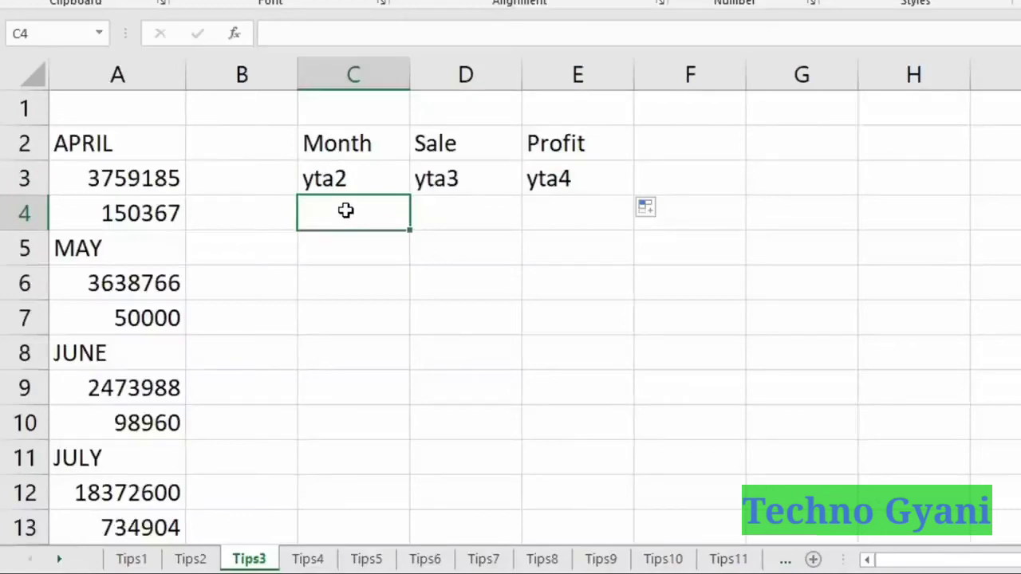
text(y)
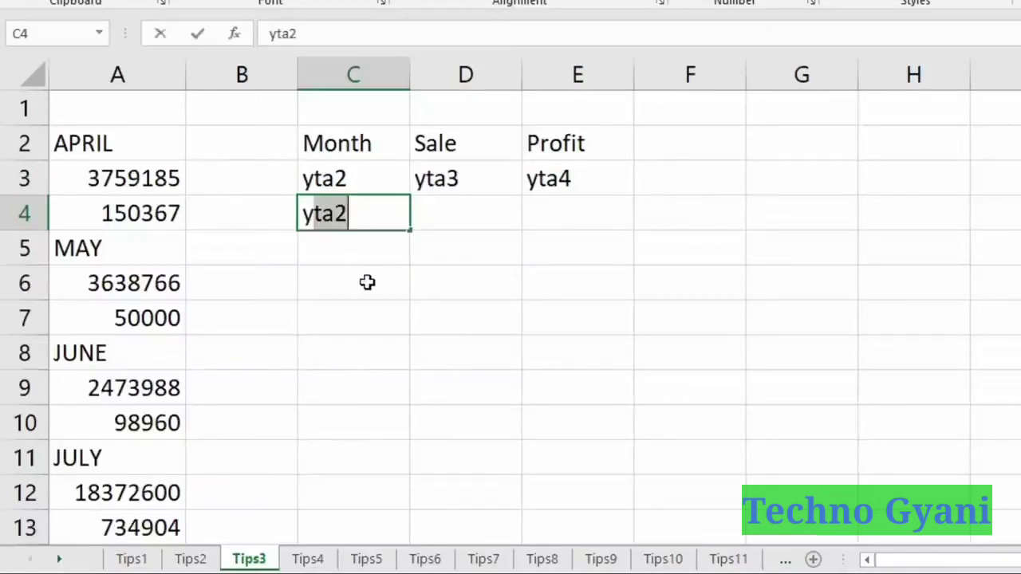
text(ta5)
key(Return)
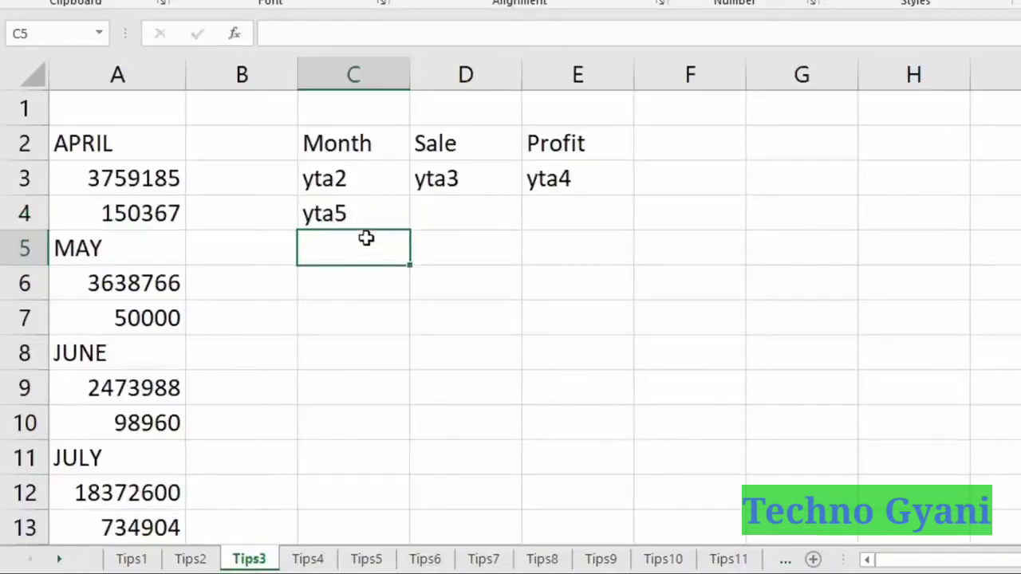
click(380, 212)
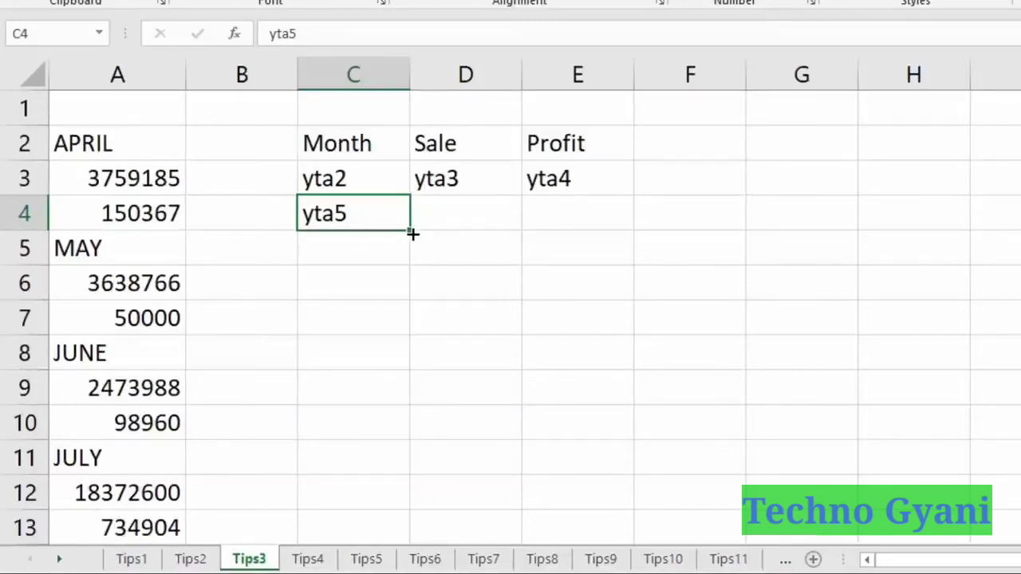
drag(413, 234, 599, 223)
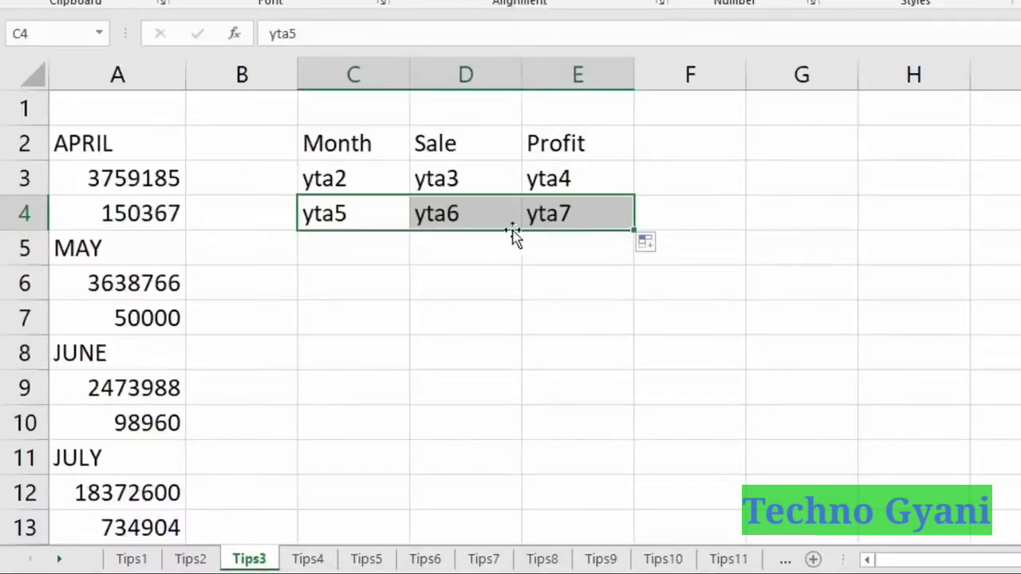
click(359, 209)
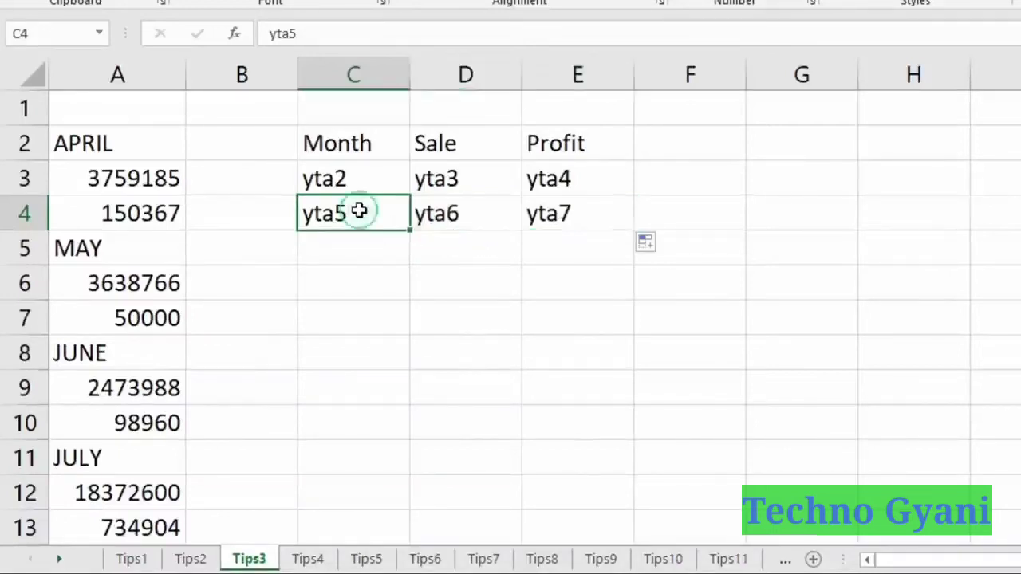
click(463, 212)
click(588, 218)
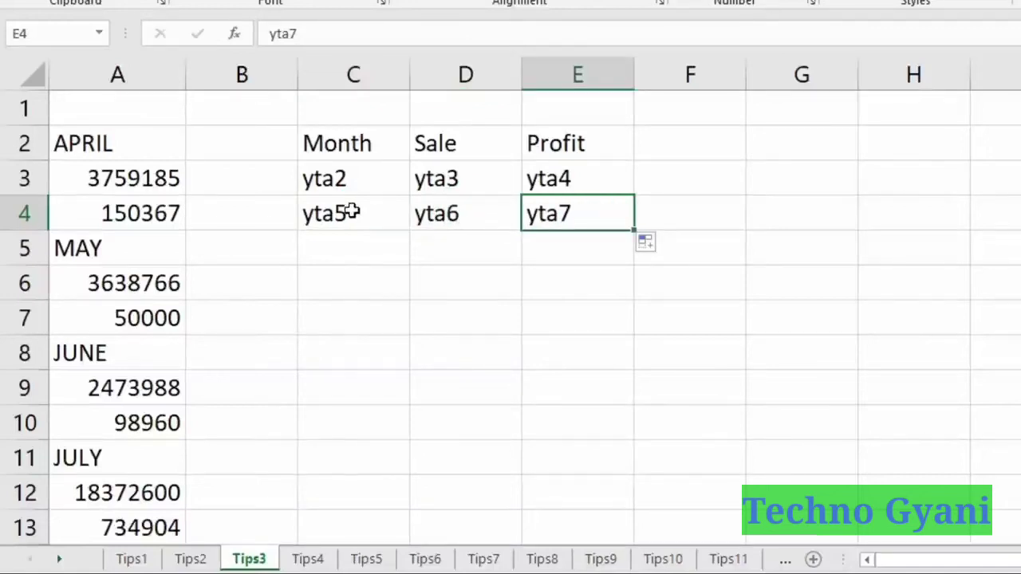
click(533, 253)
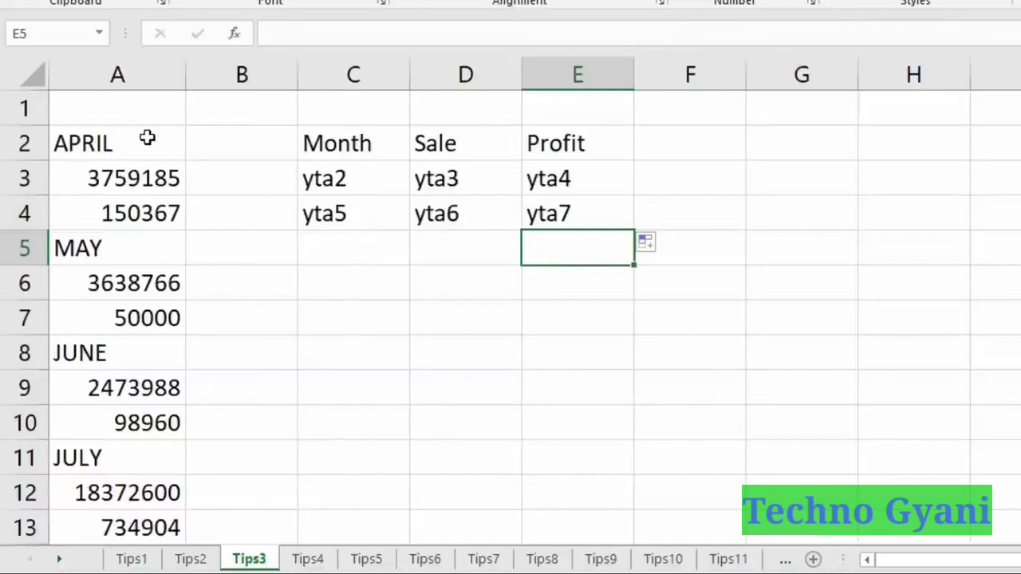
click(147, 138)
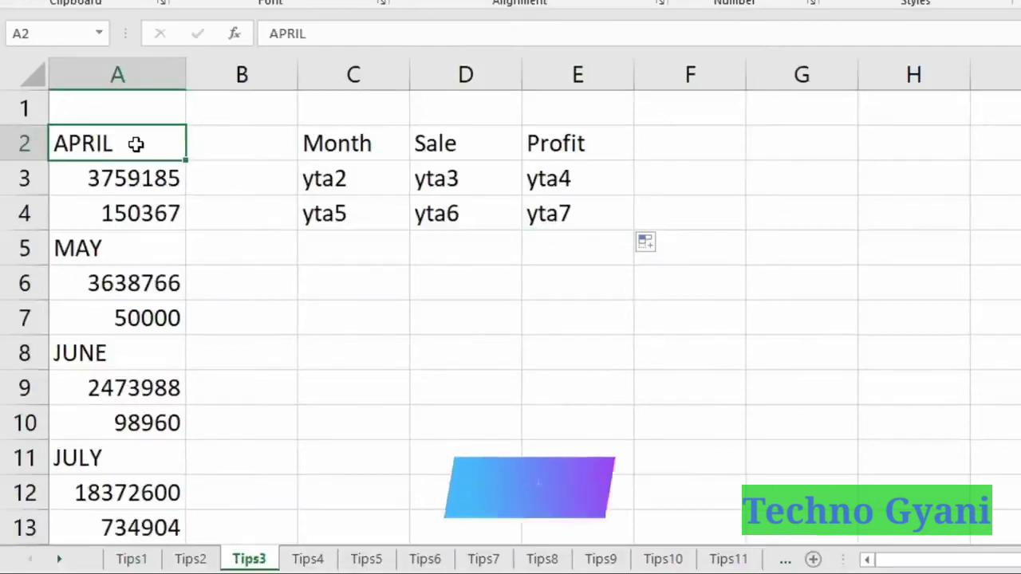
key(ctrl+Down)
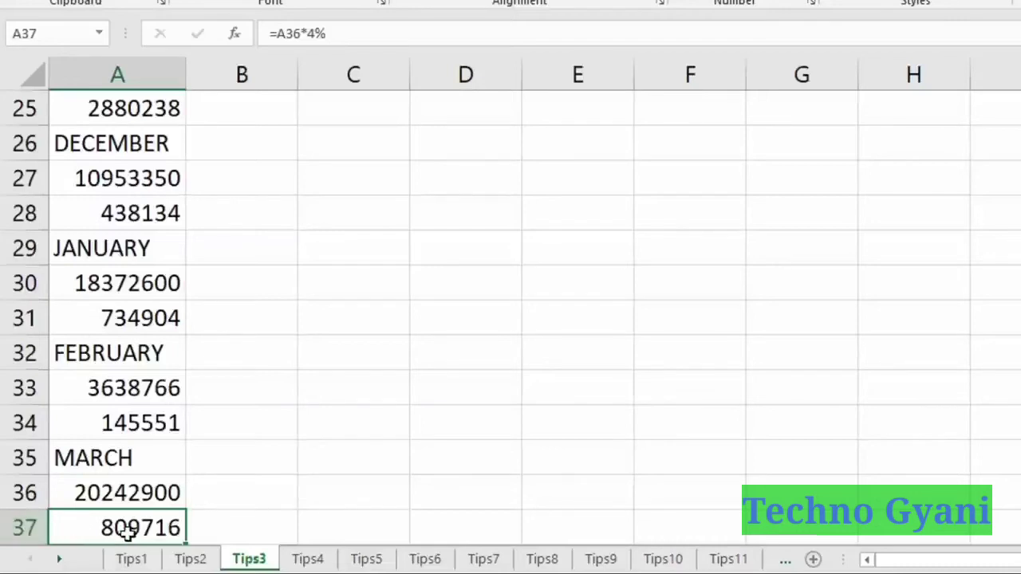
Extend the yta block C3:E4 down to row 14, ending at yta37.
key(ctrl+Up)
drag(306, 142, 558, 178)
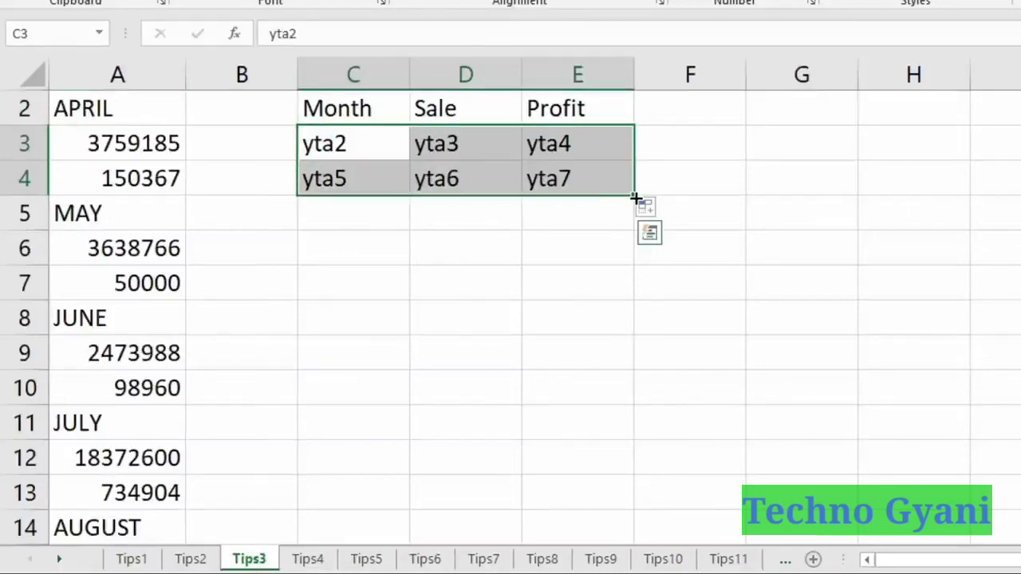
drag(636, 198, 635, 531)
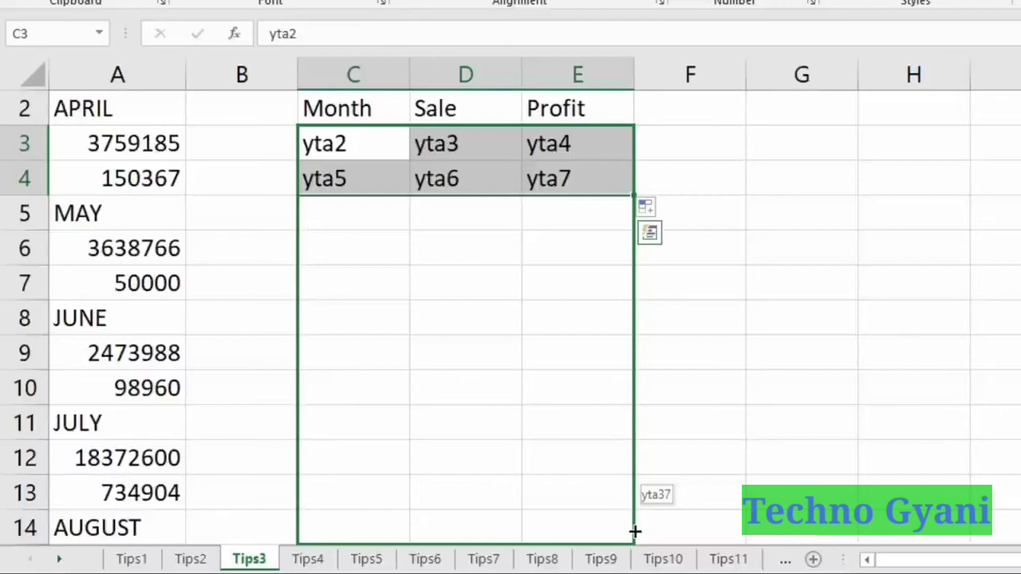
drag(635, 531, 630, 359)
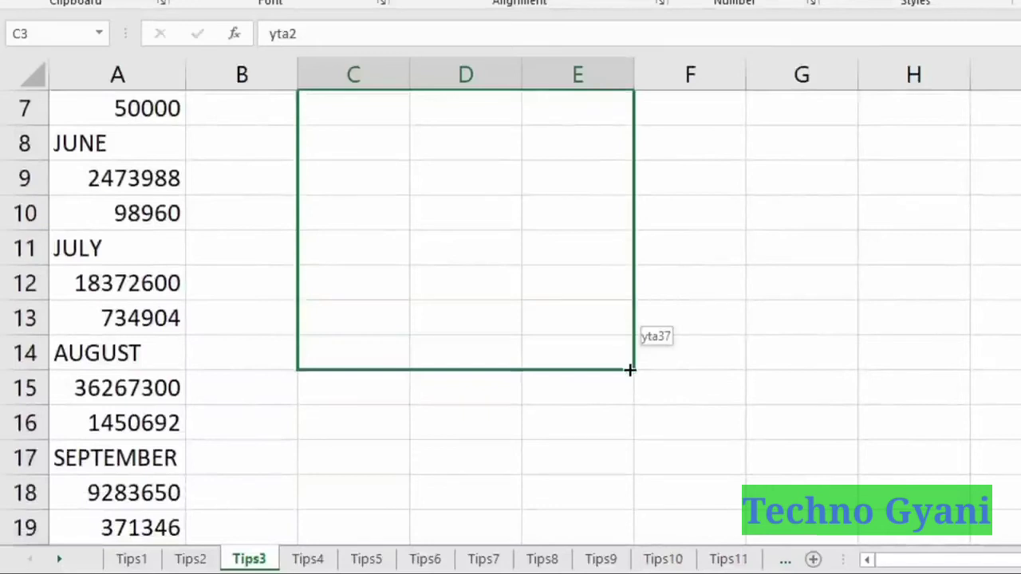
drag(629, 369, 636, 372)
scroll(587, 293, up, 2)
scroll(587, 294, down, 1)
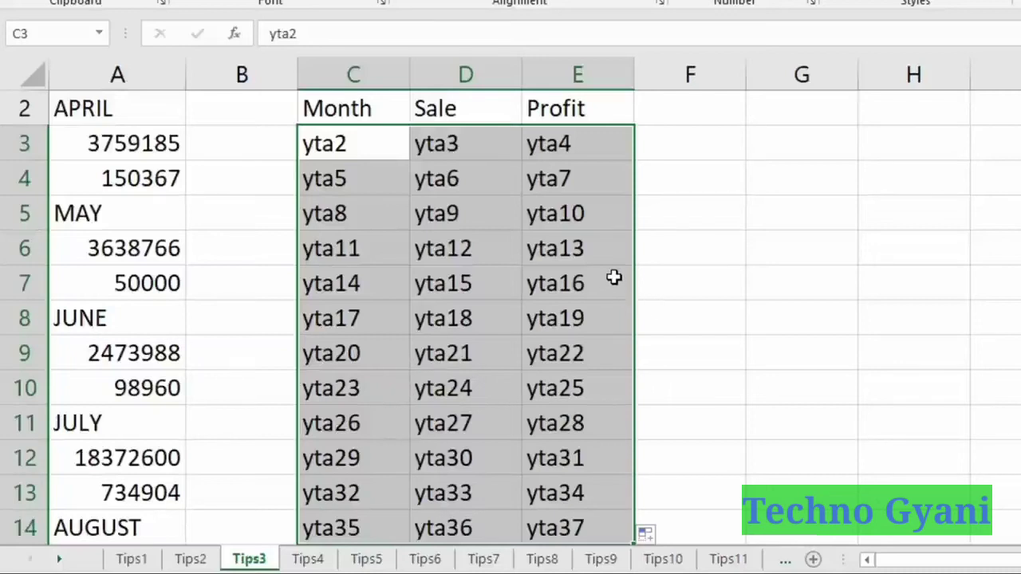
key(ctrl+h)
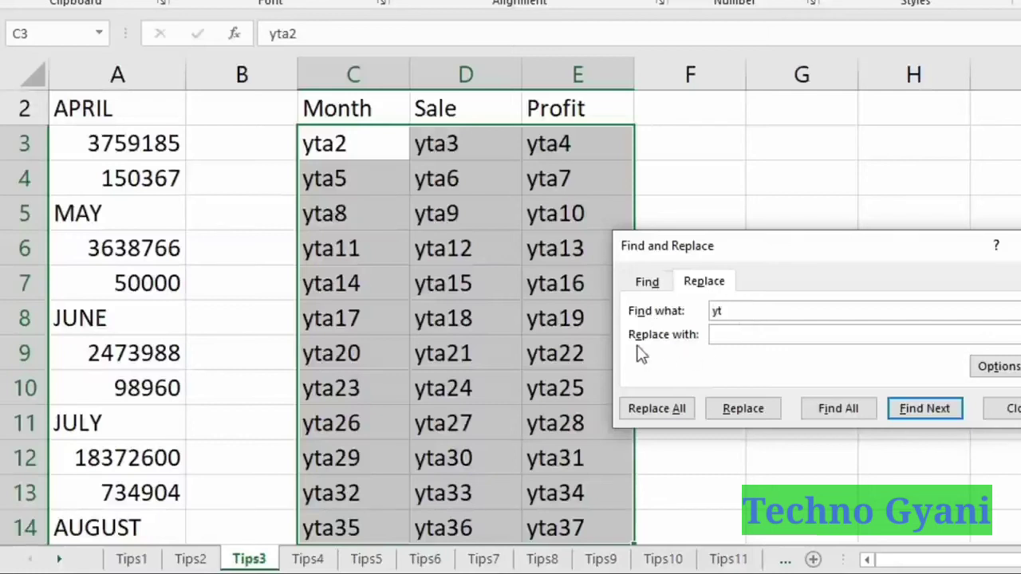
Replace all 'yt' with '=' to turn the yta placeholders into formulas.
click(730, 336)
click(682, 411)
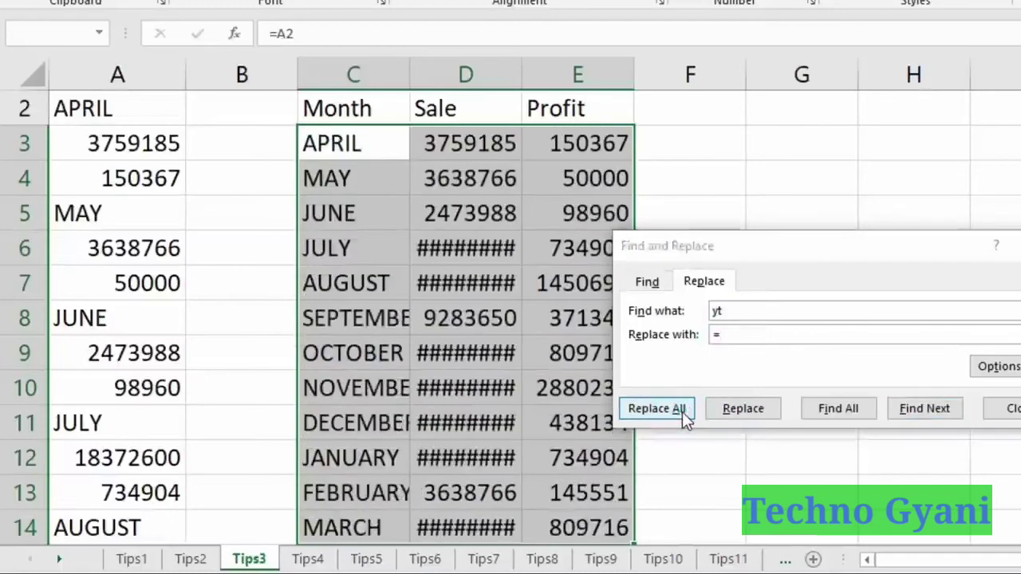
click(710, 290)
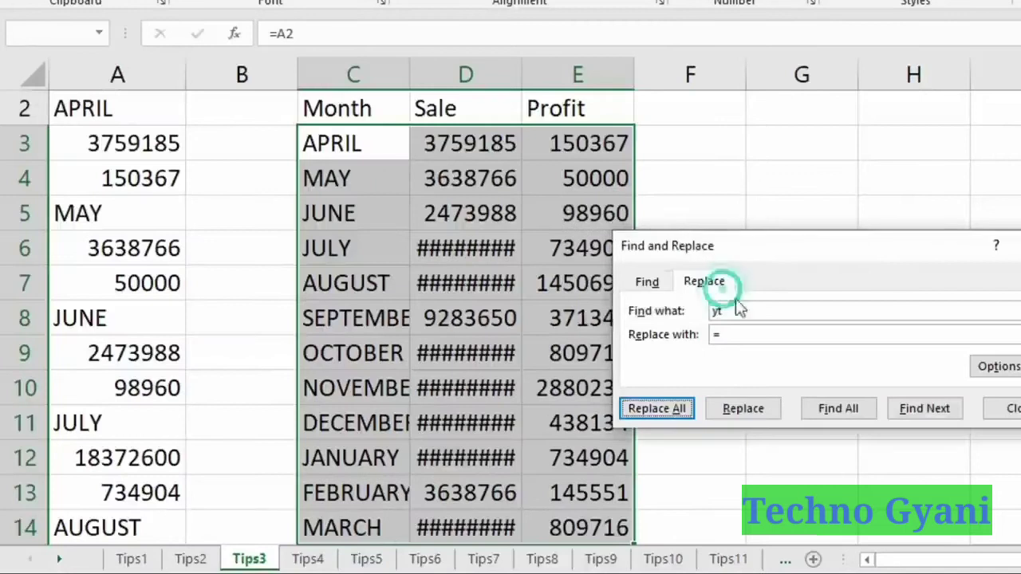
click(1009, 408)
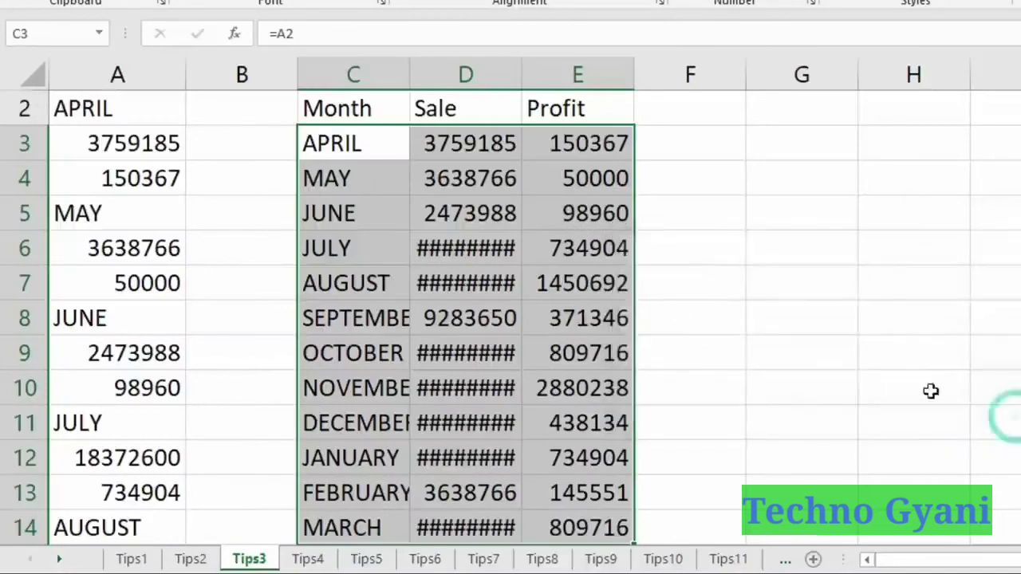
Autofit columns C, D and E to their month, sale and profit values.
double_click(411, 73)
double_click(547, 71)
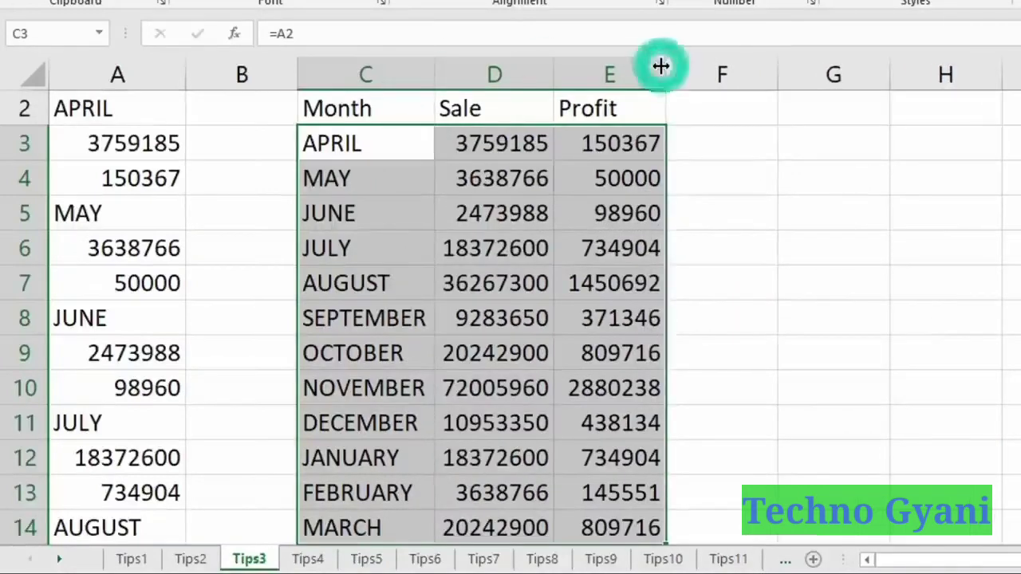
double_click(661, 66)
click(493, 247)
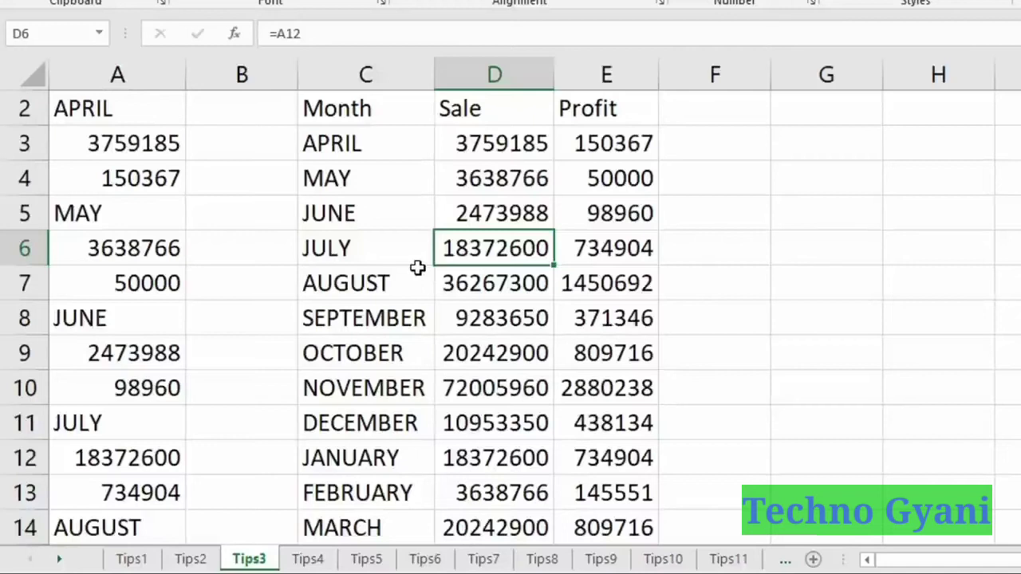
Set April's profit in A4 to 15000 and confirm E3 shows the new value.
click(455, 212)
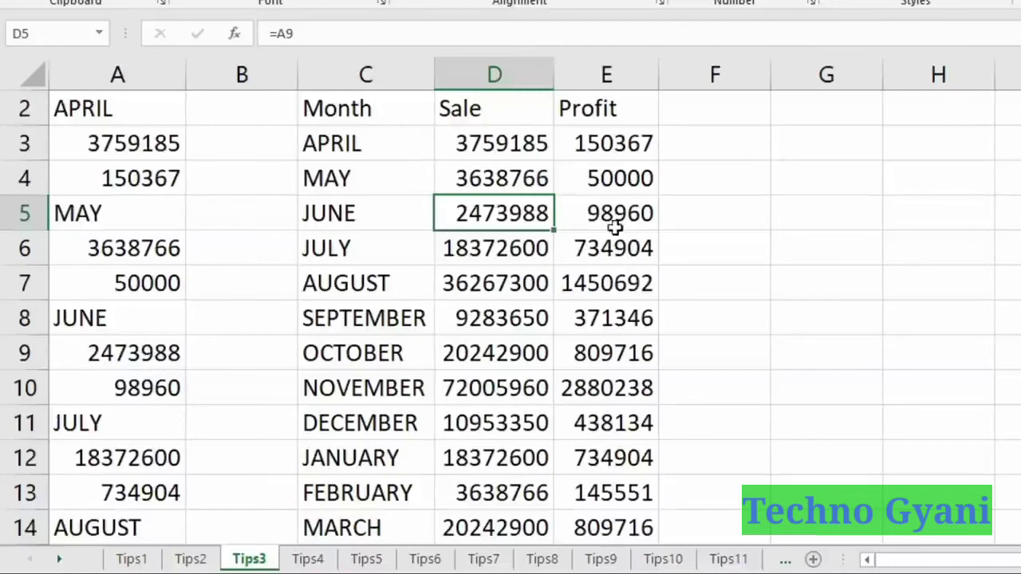
click(590, 219)
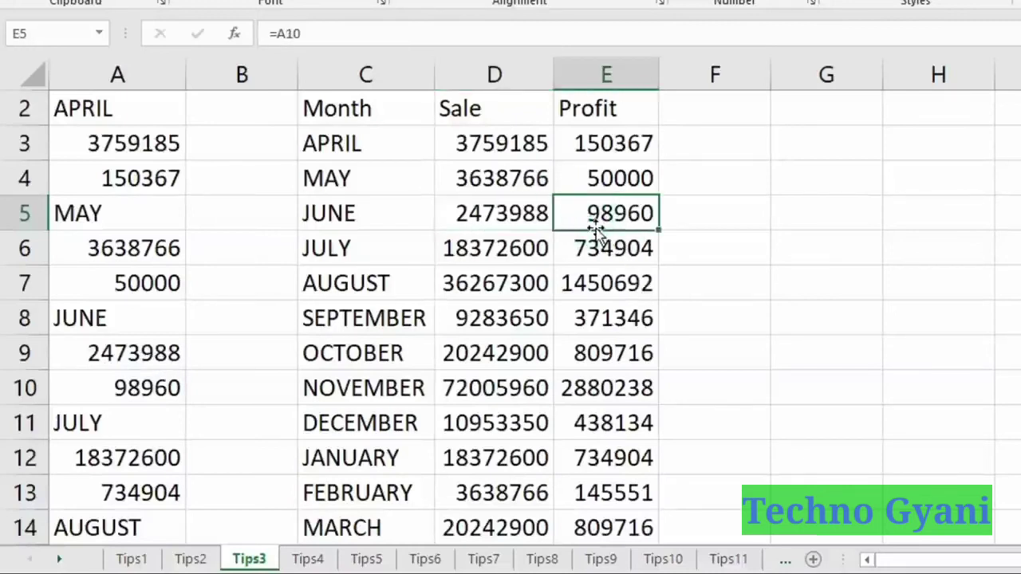
click(134, 393)
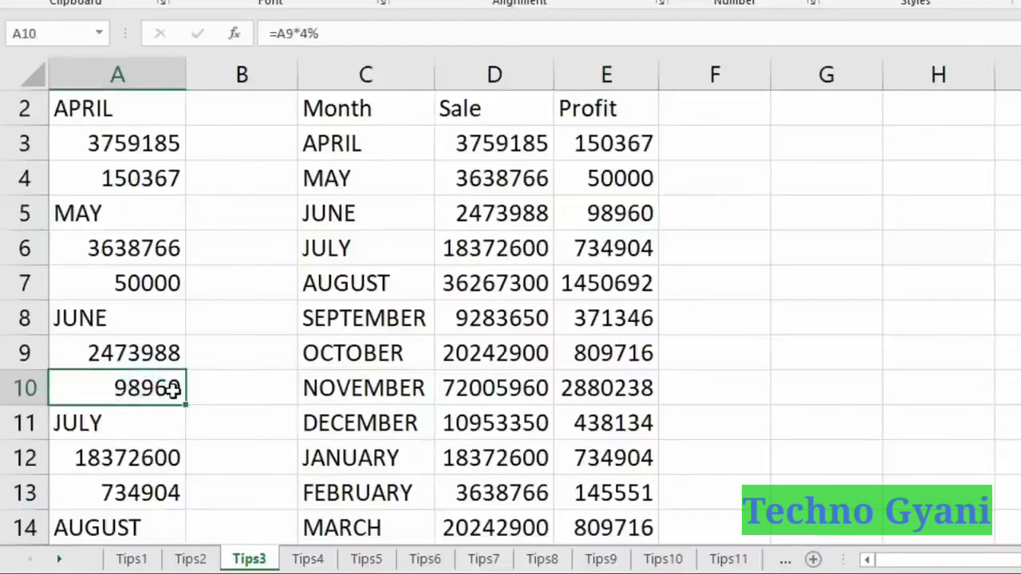
click(120, 144)
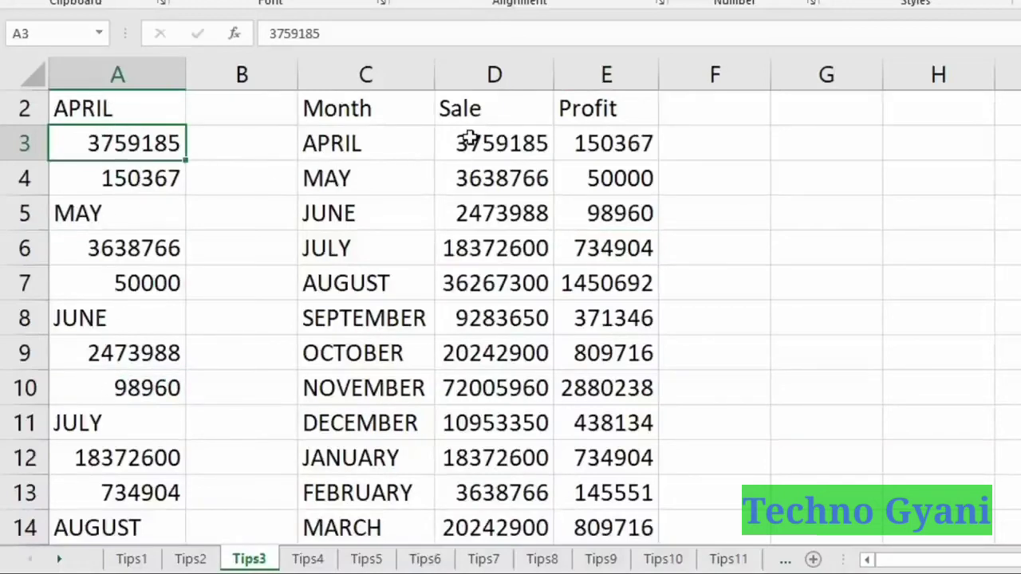
click(94, 186)
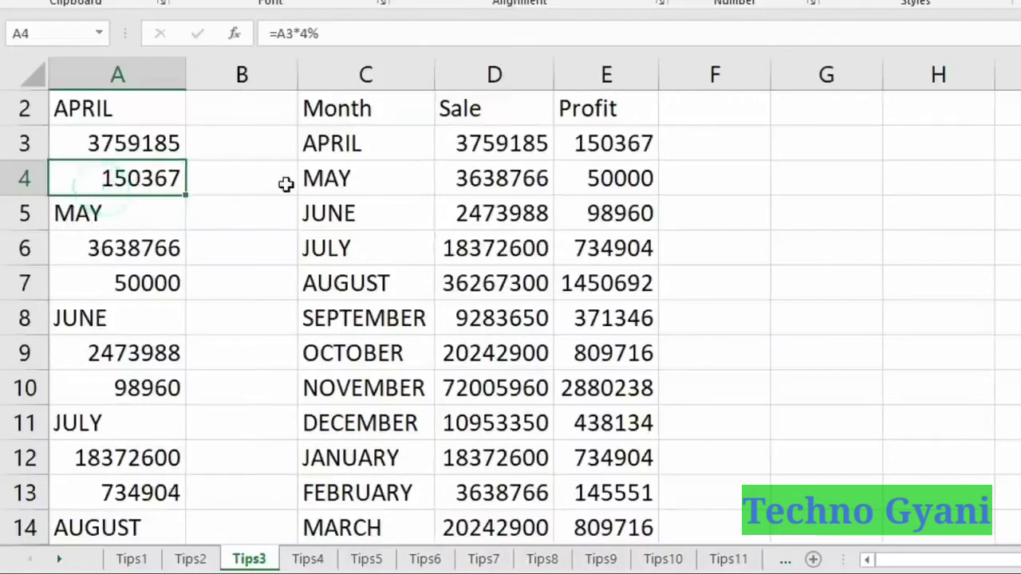
text(15000)
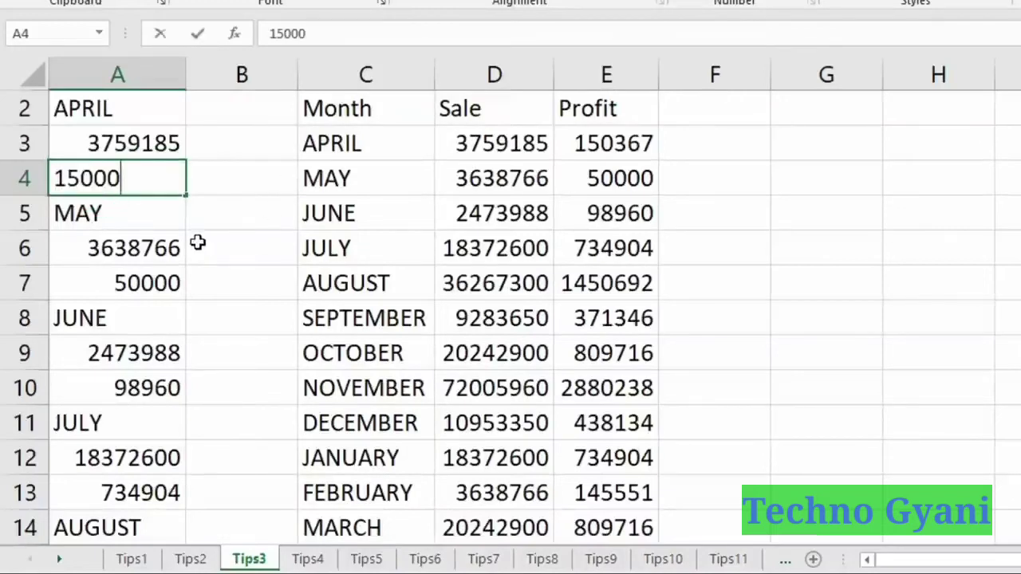
key(Return)
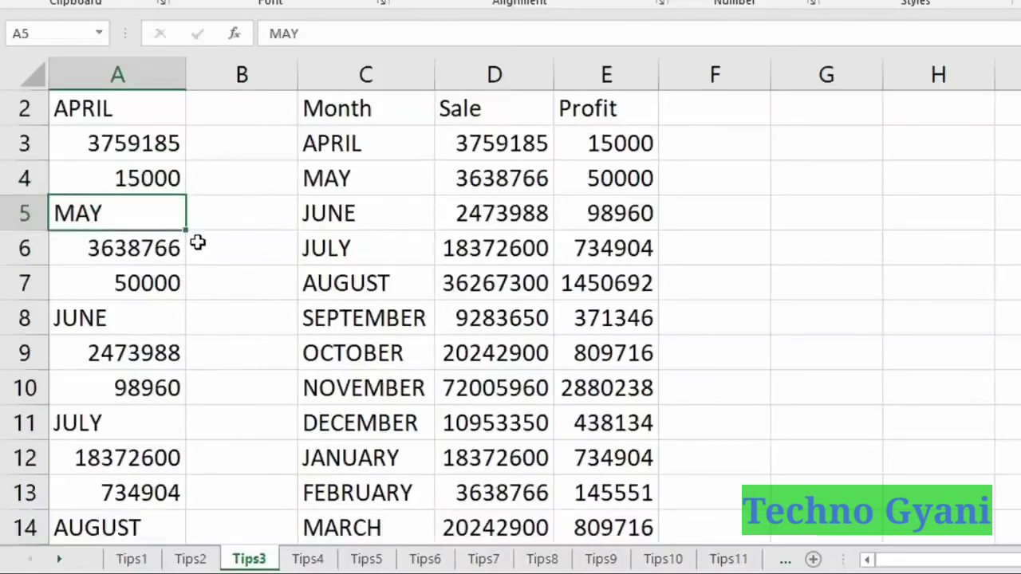
click(359, 144)
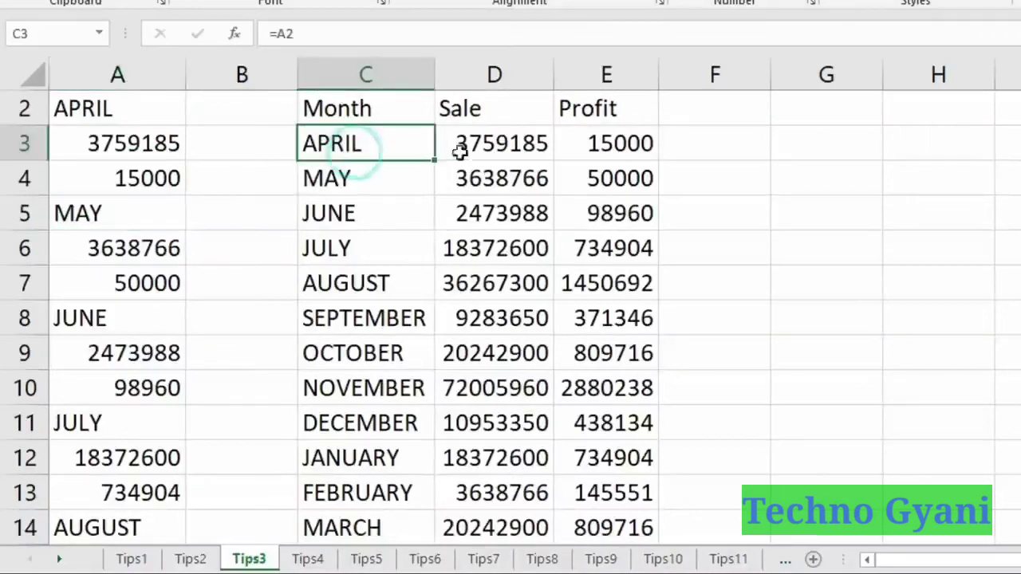
click(632, 144)
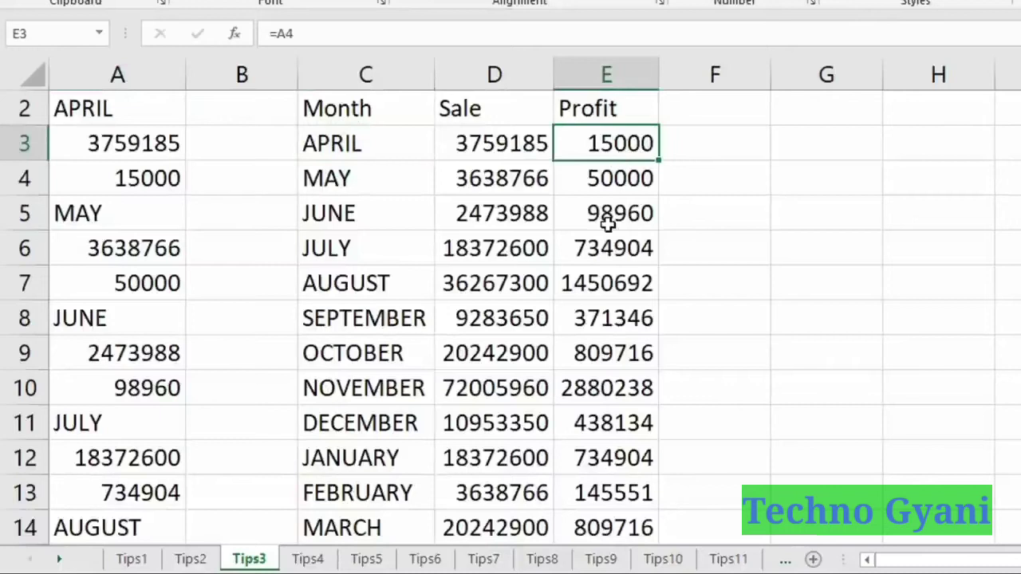
Set May's sale in A6 to 5000000 and verify D4 reflects it.
click(107, 247)
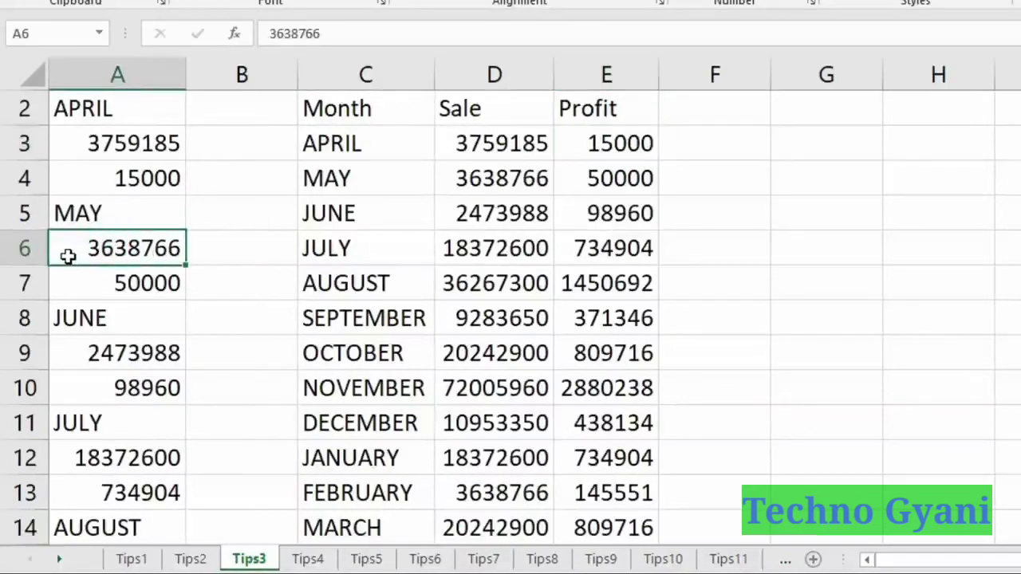
text(50000)
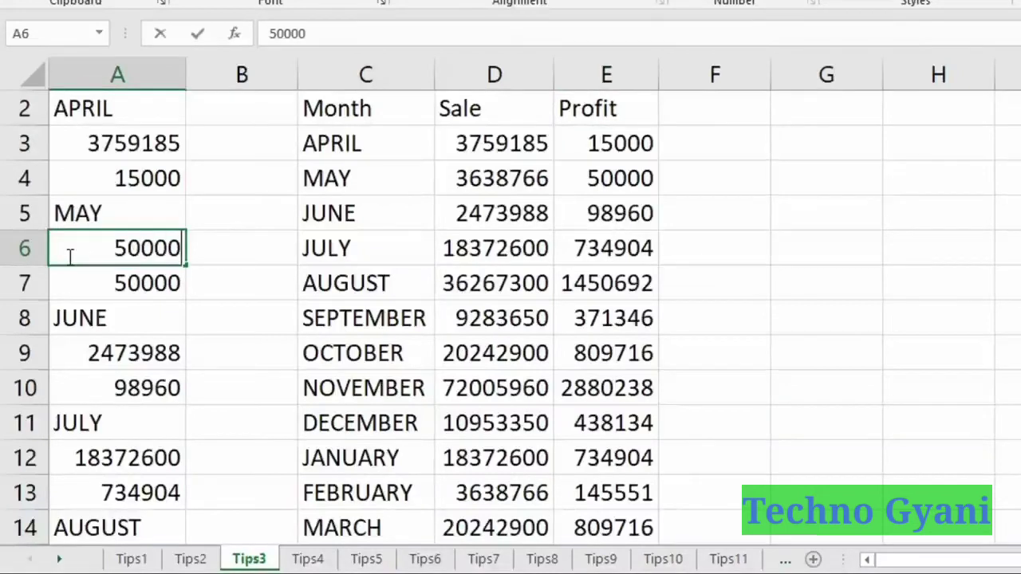
text(00)
key(Return)
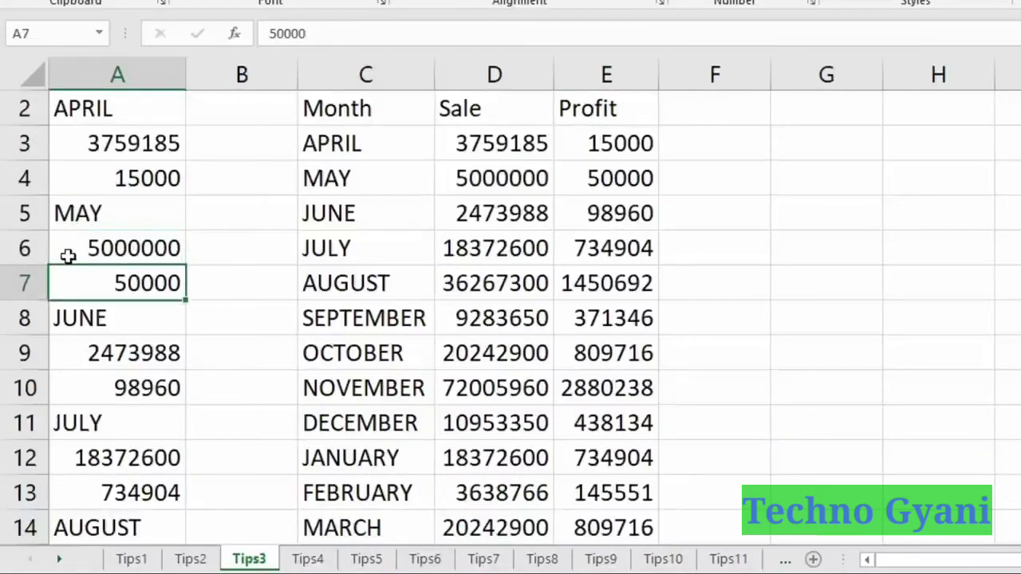
click(487, 188)
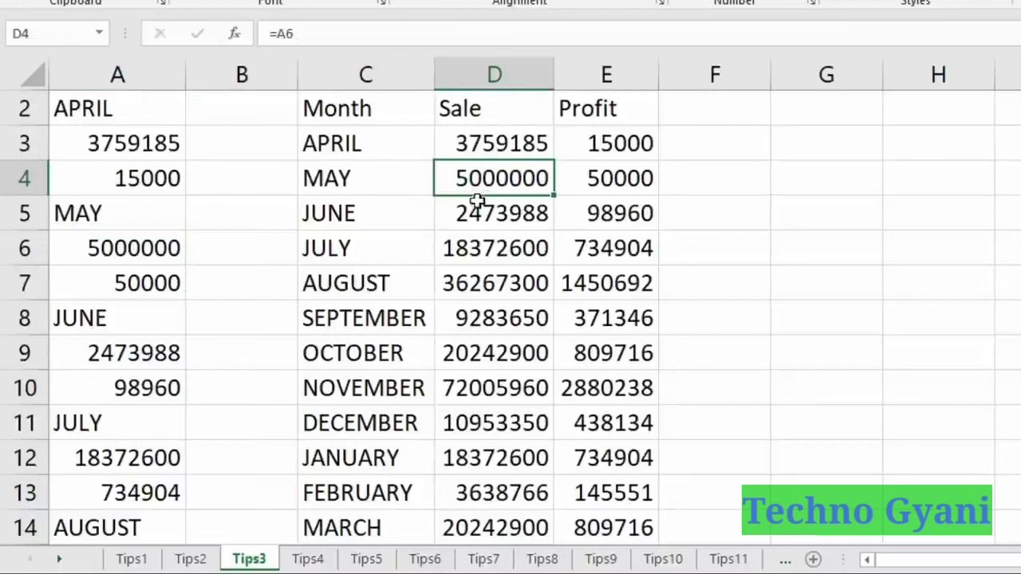
click(68, 246)
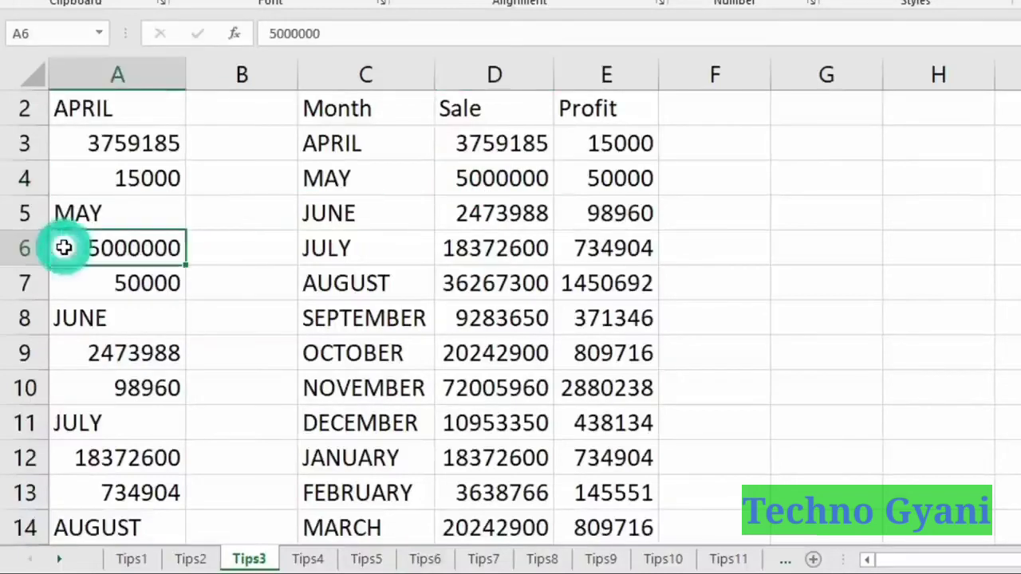
click(470, 180)
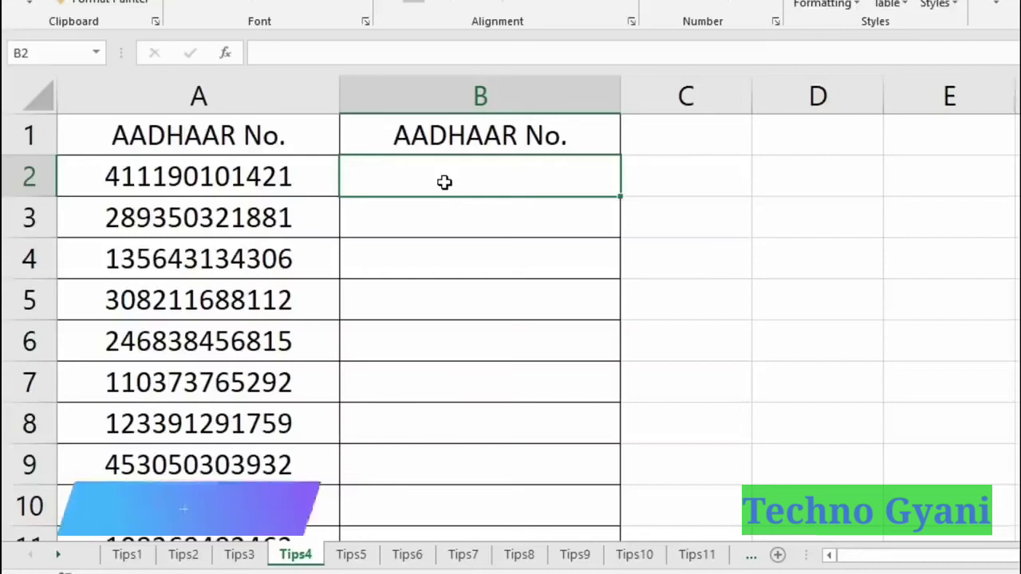
Select the Aadhaar numbers in column A, then pick B2 for the formatted copy.
click(269, 83)
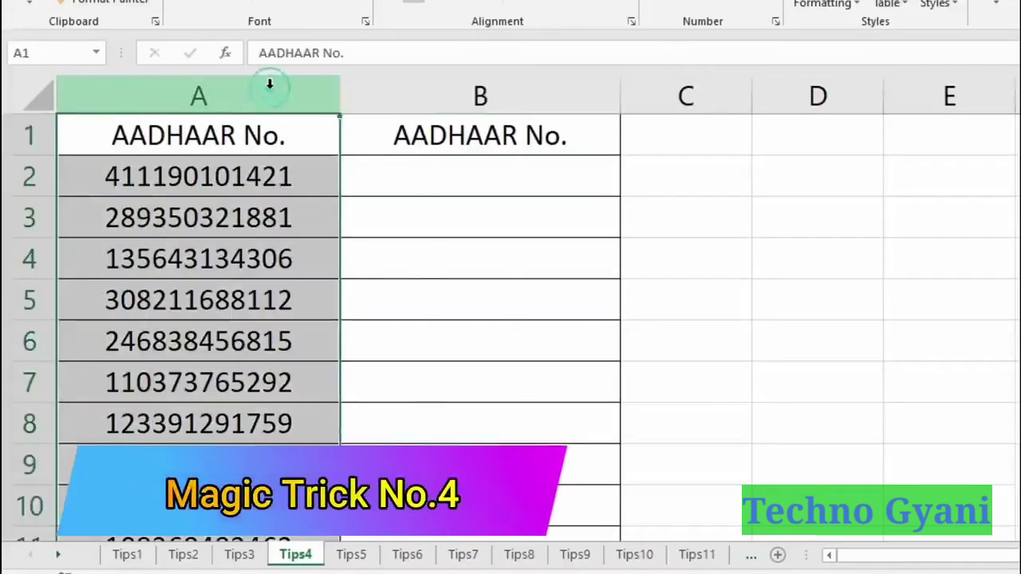
click(431, 180)
click(276, 180)
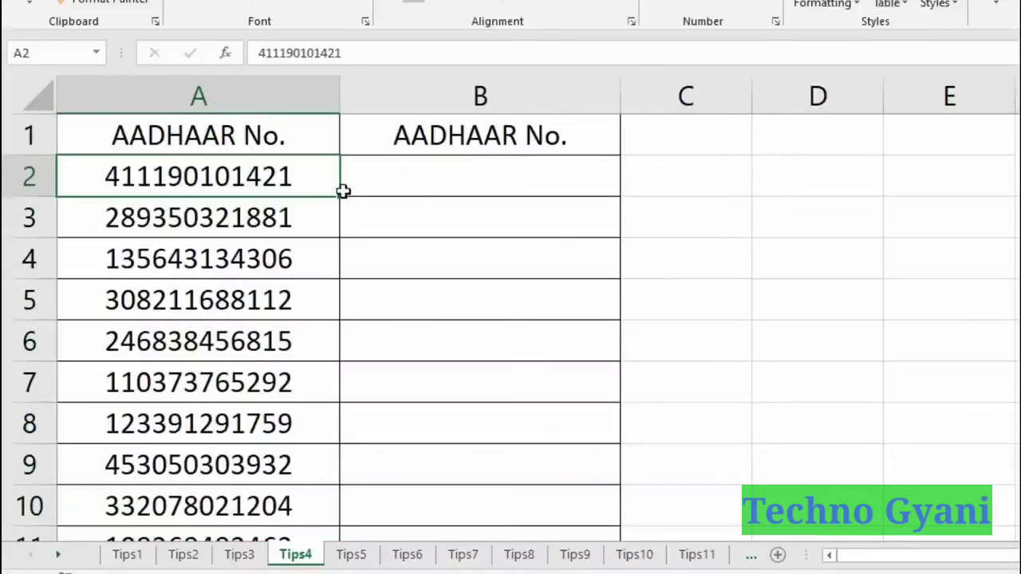
click(539, 185)
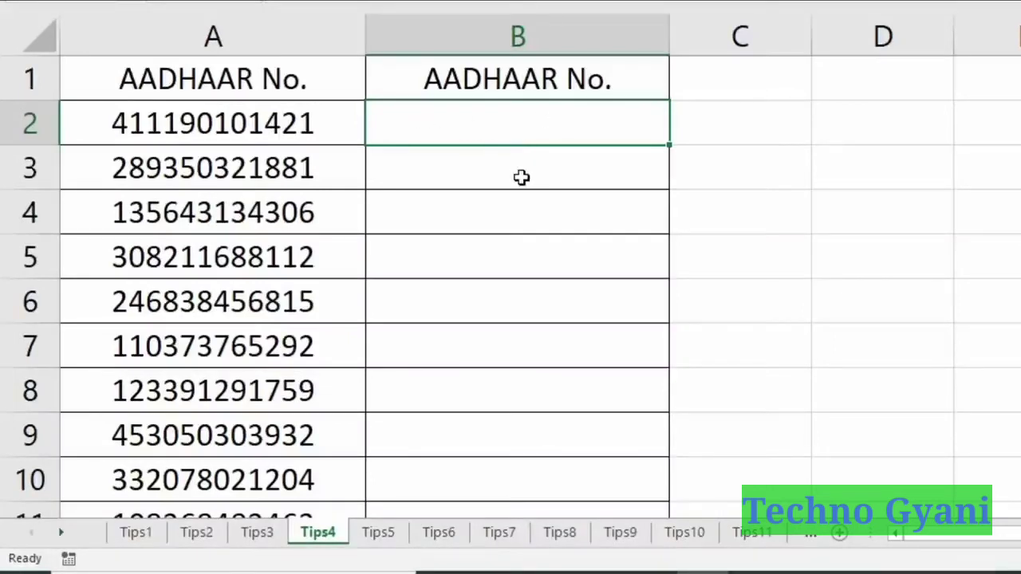
text(=text)
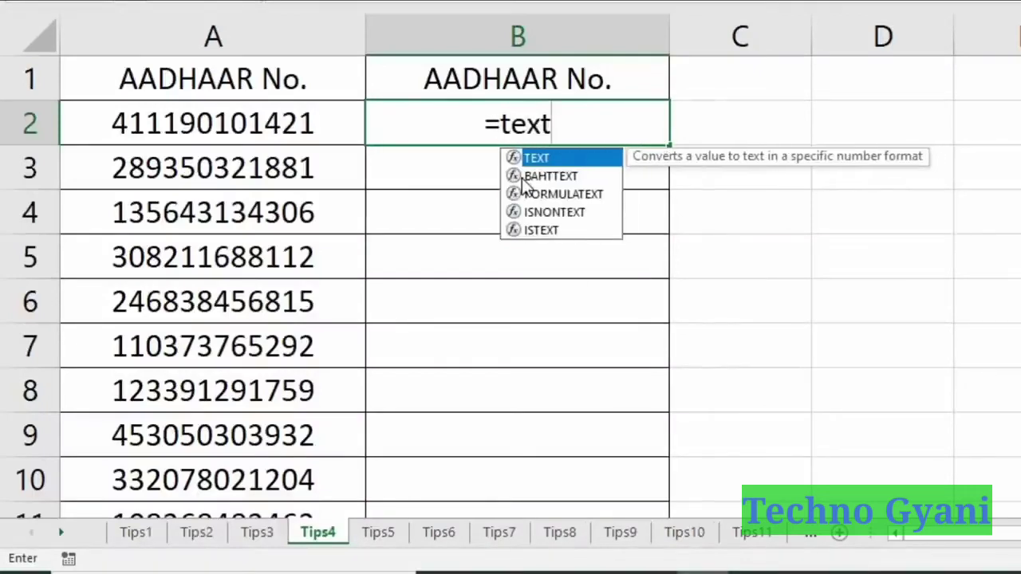
text(()
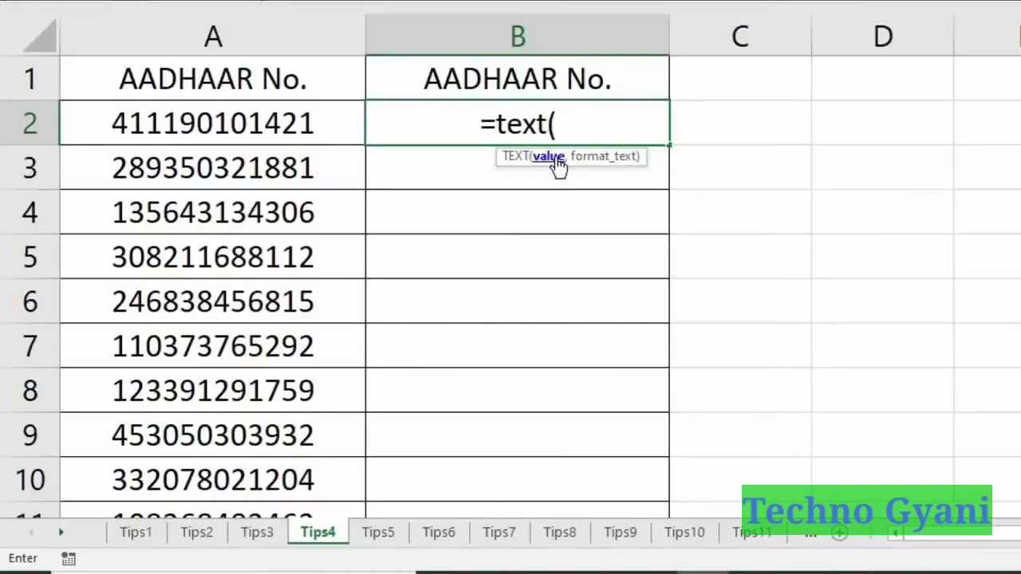
click(289, 123)
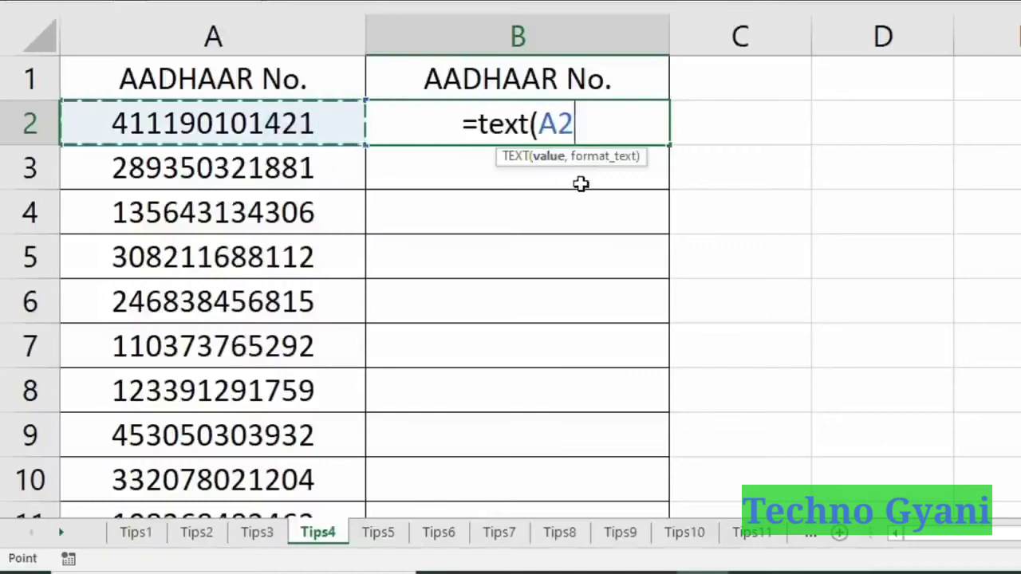
text(,)
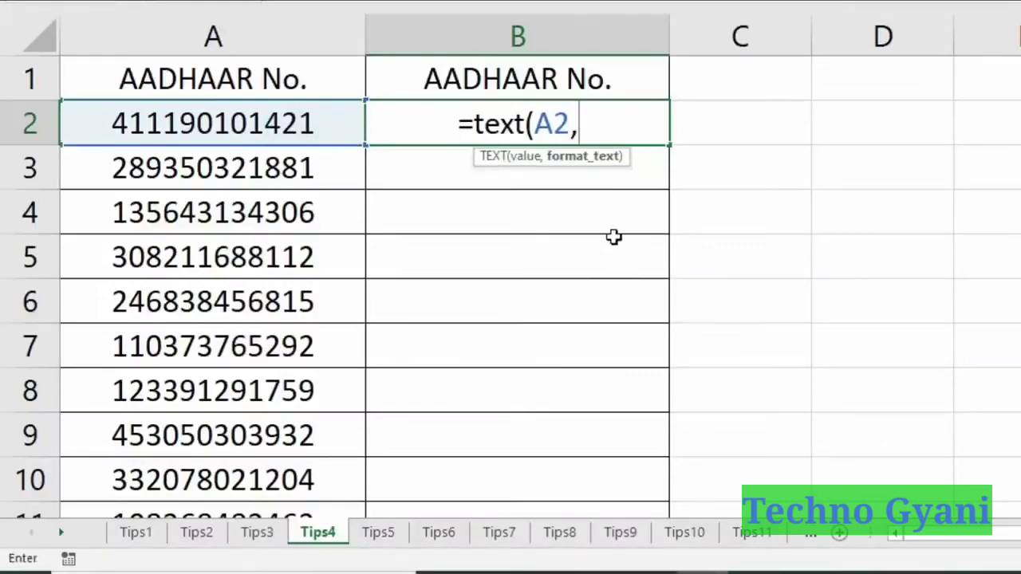
text(")
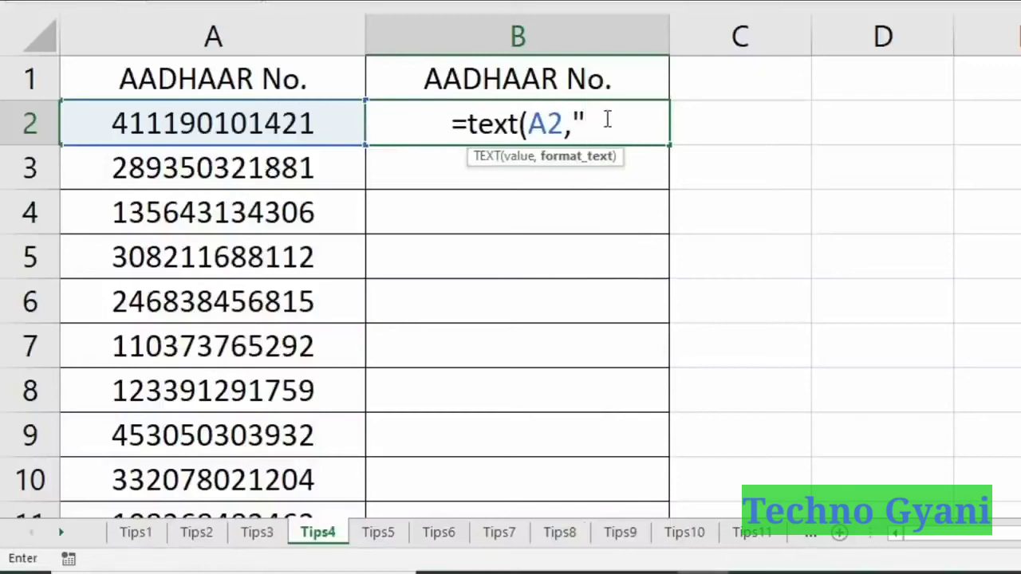
text(0000)
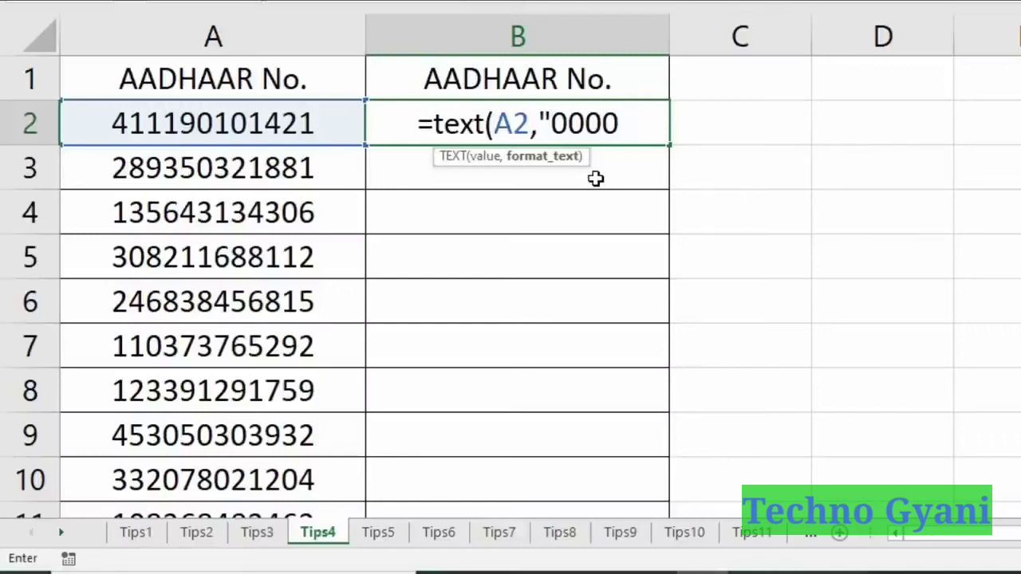
text(0000)
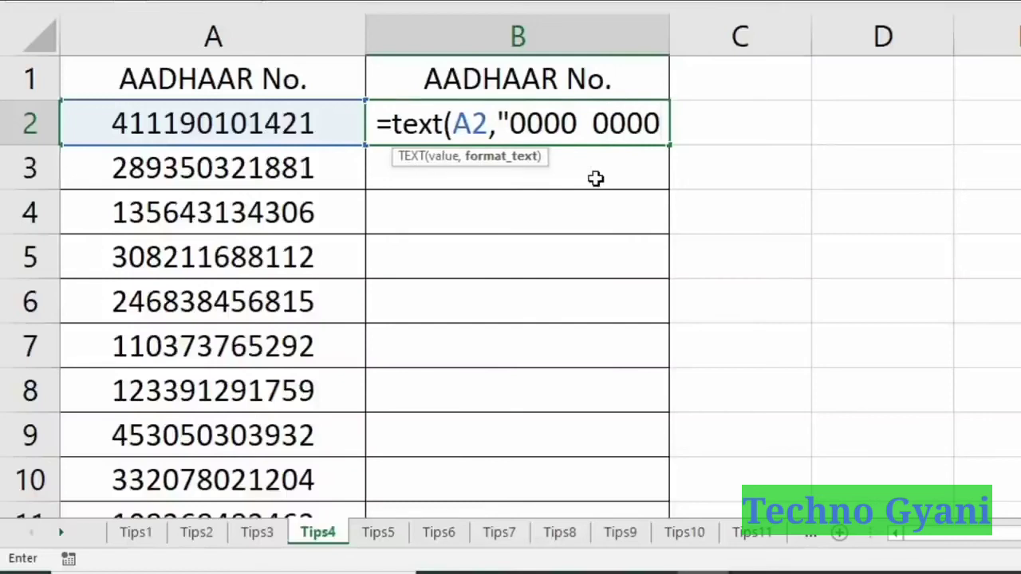
text(  0000)
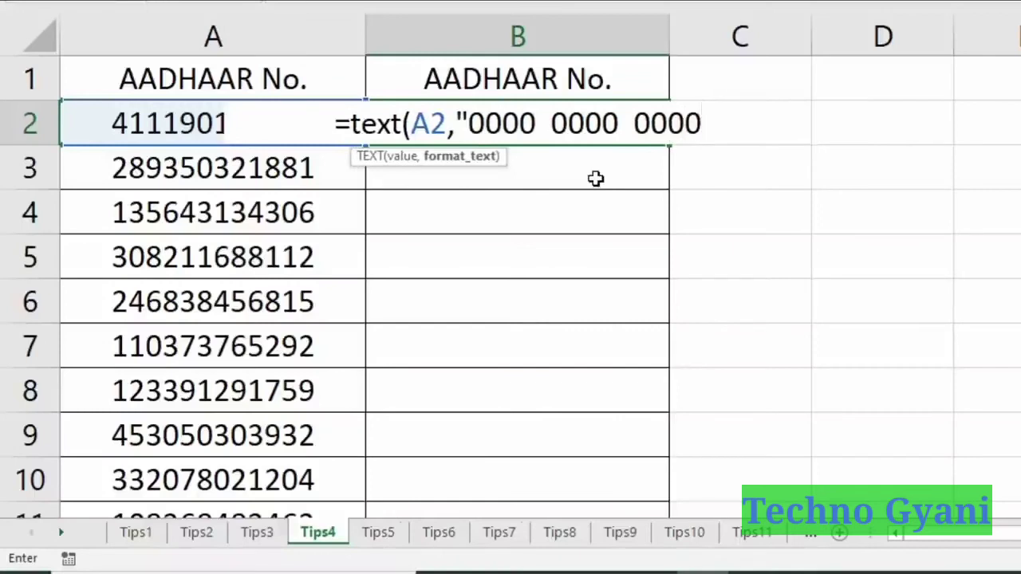
text("))
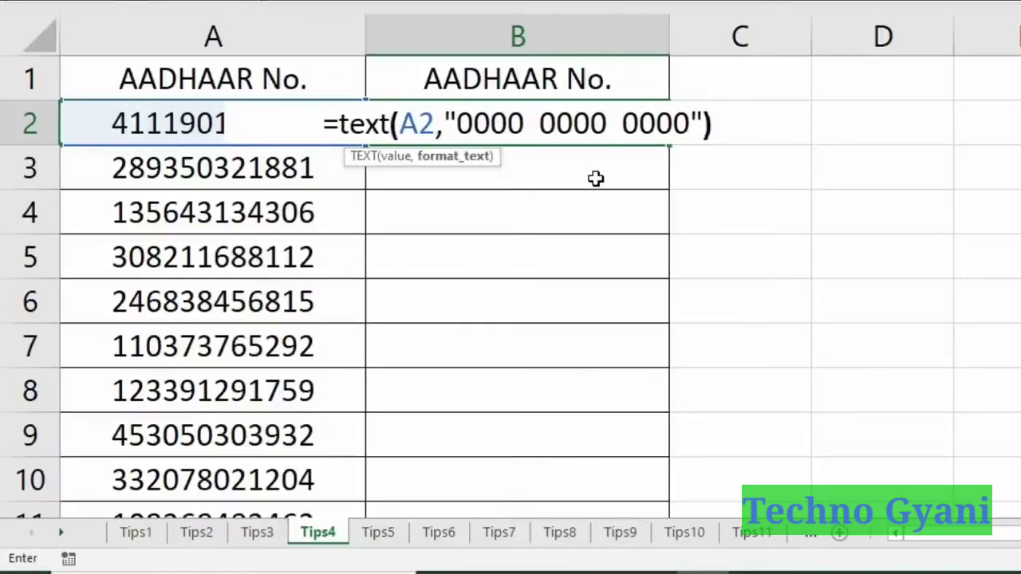
key(Return)
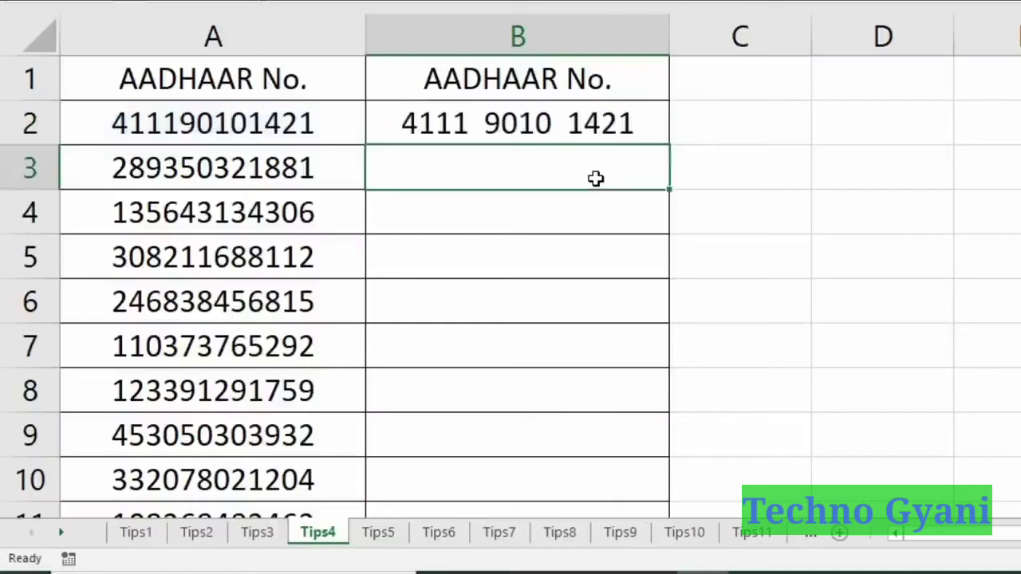
Compare the formatted number in B2 with the original number in A2.
click(568, 120)
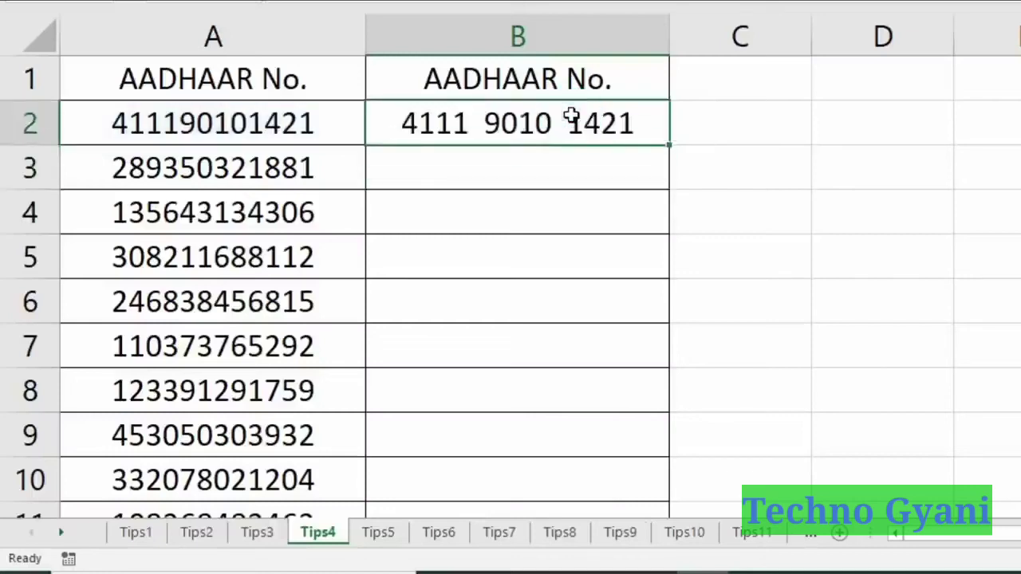
click(268, 127)
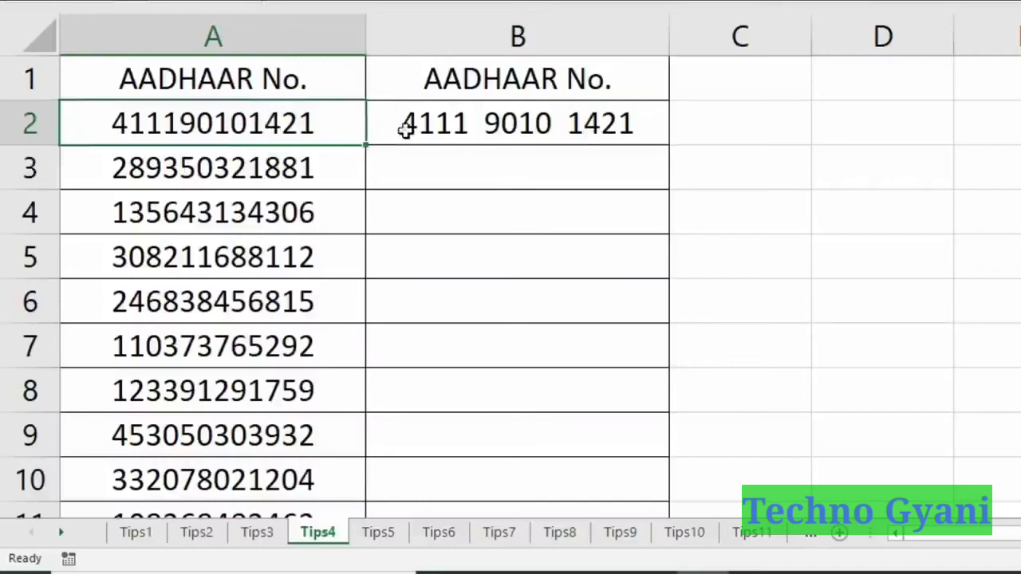
click(549, 124)
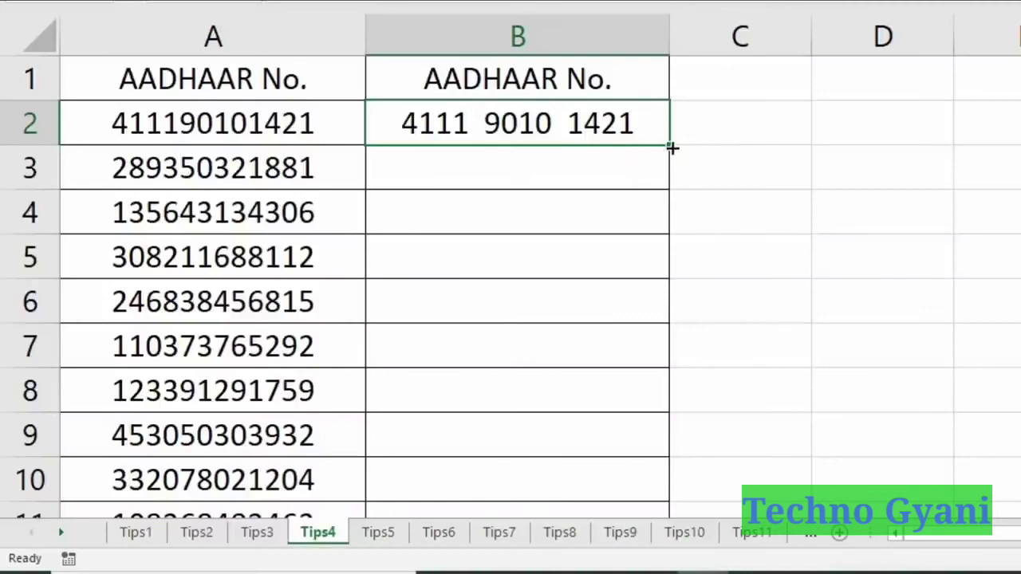
Fill the spaced format down column B with Ctrl+E, check it, then select D5 on Tips5.
key(ctrl+e)
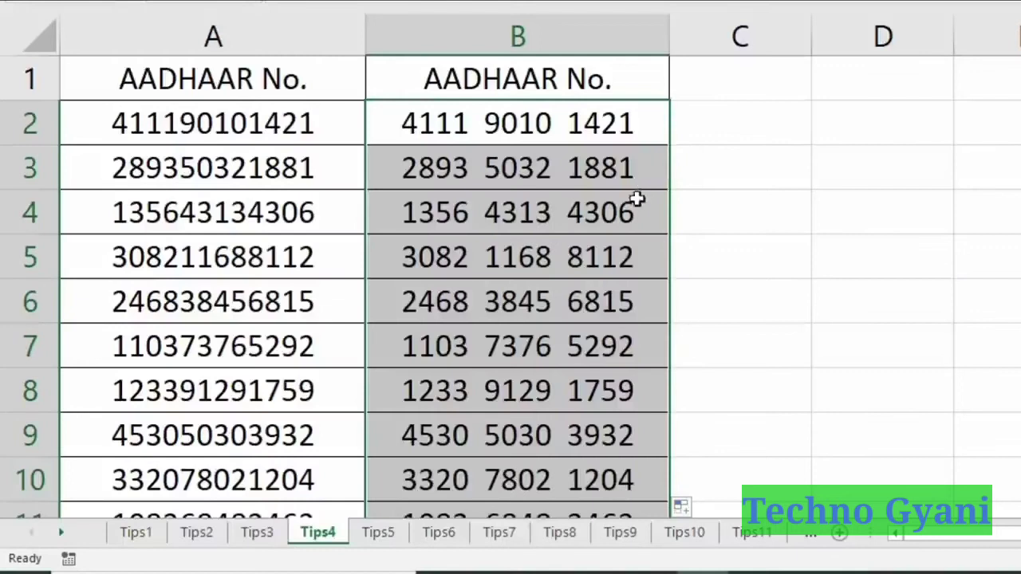
click(488, 171)
click(493, 208)
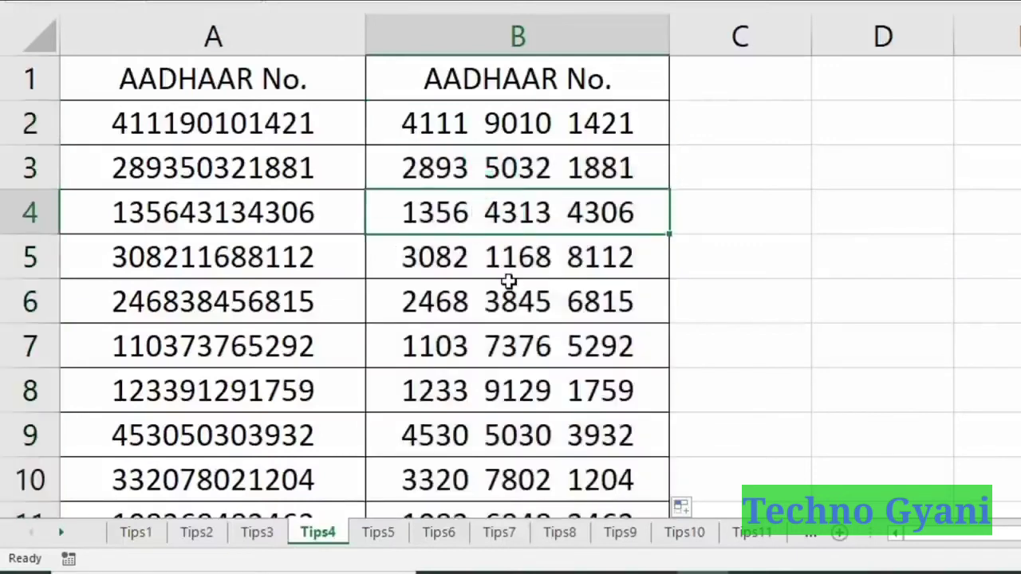
key(Down)
key(Down)
key(Down)
key(Down)
key(Down)
key(Down)
key(Down)
key(Down)
key(Down)
key(Down)
key(Down)
key(Down)
key(Down)
key(Down)
key(Down)
key(Down)
key(Down)
key(Down)
key(Down)
key(Down)
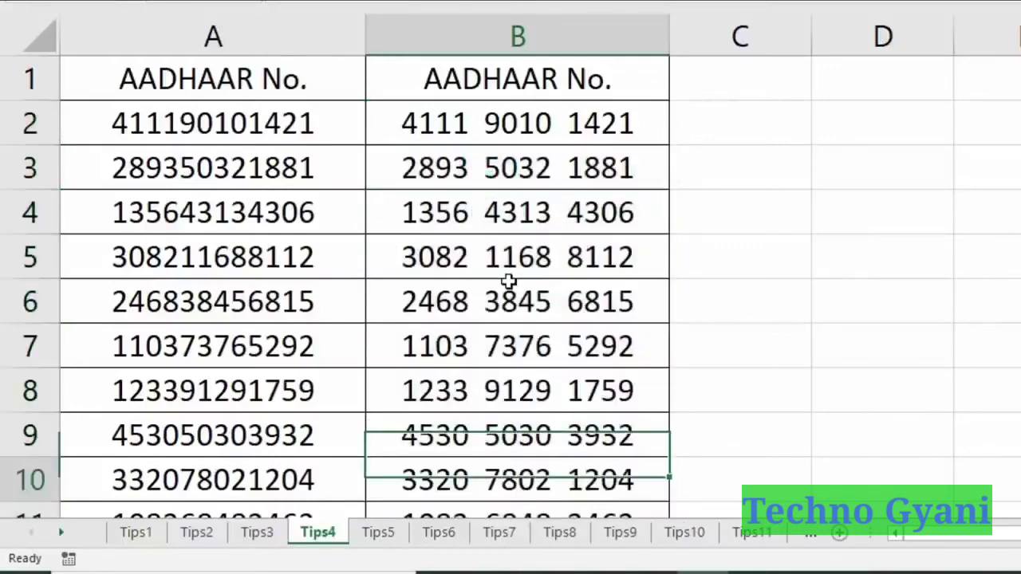
click(667, 258)
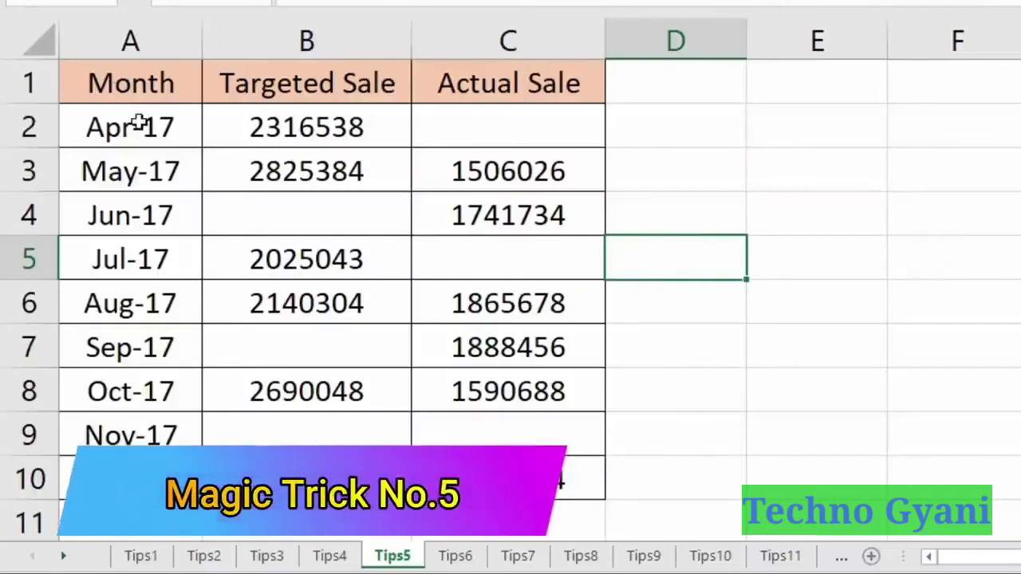
Point out the empty Targeted and Actual Sale cells, then select A1:C10 and open Go To.
click(246, 202)
click(472, 258)
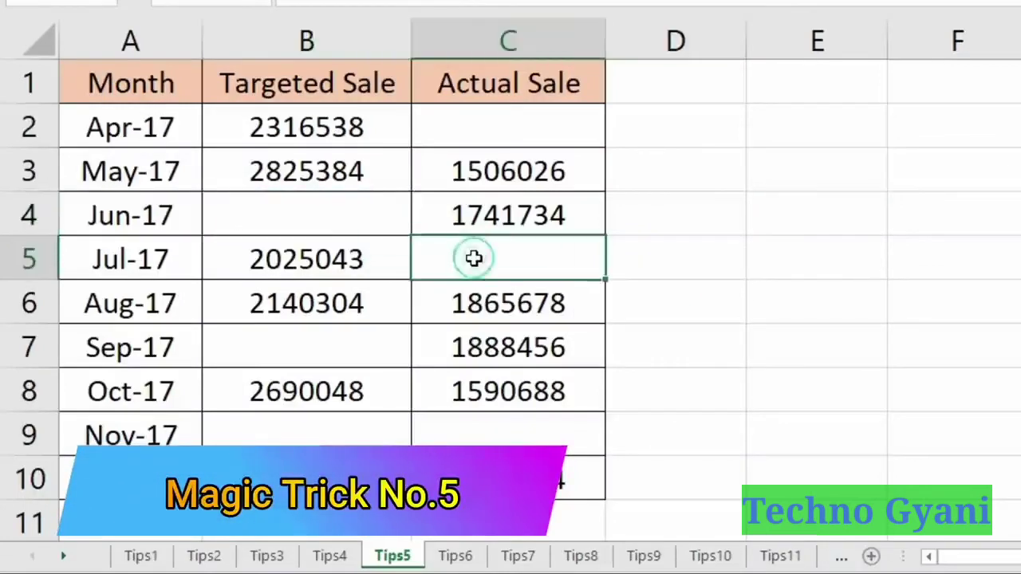
click(306, 352)
click(305, 426)
click(524, 440)
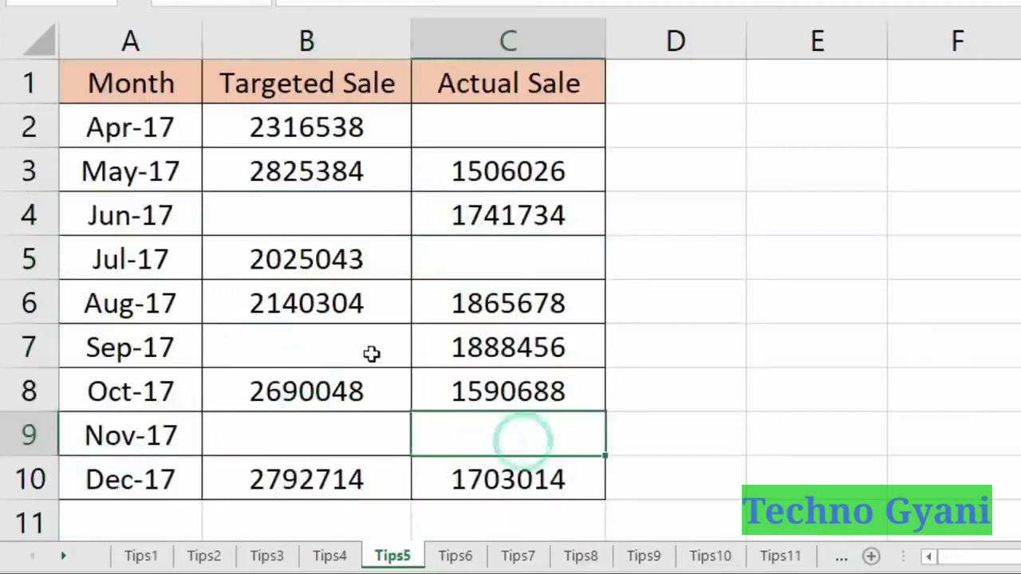
click(364, 347)
click(468, 255)
click(346, 210)
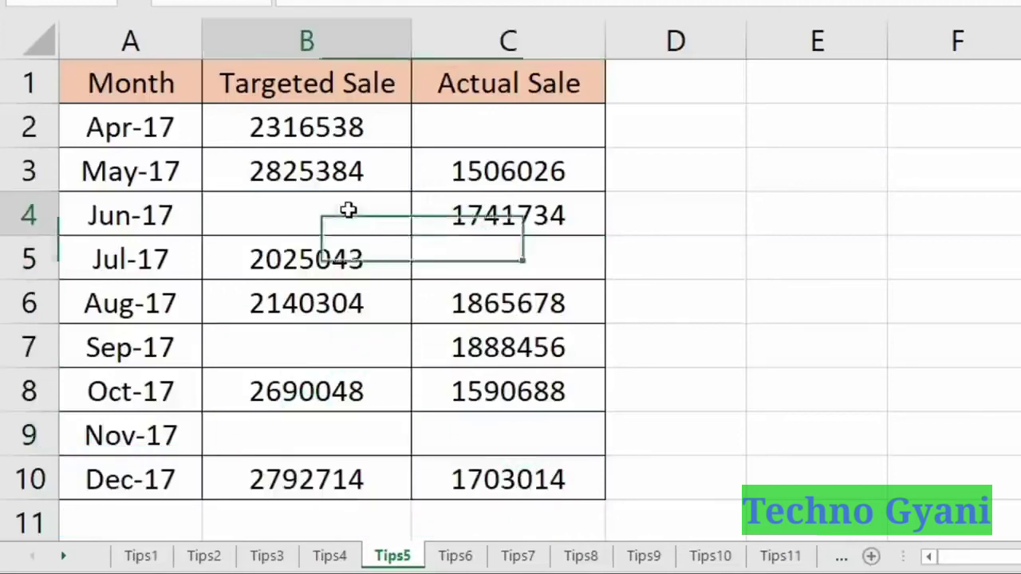
click(496, 138)
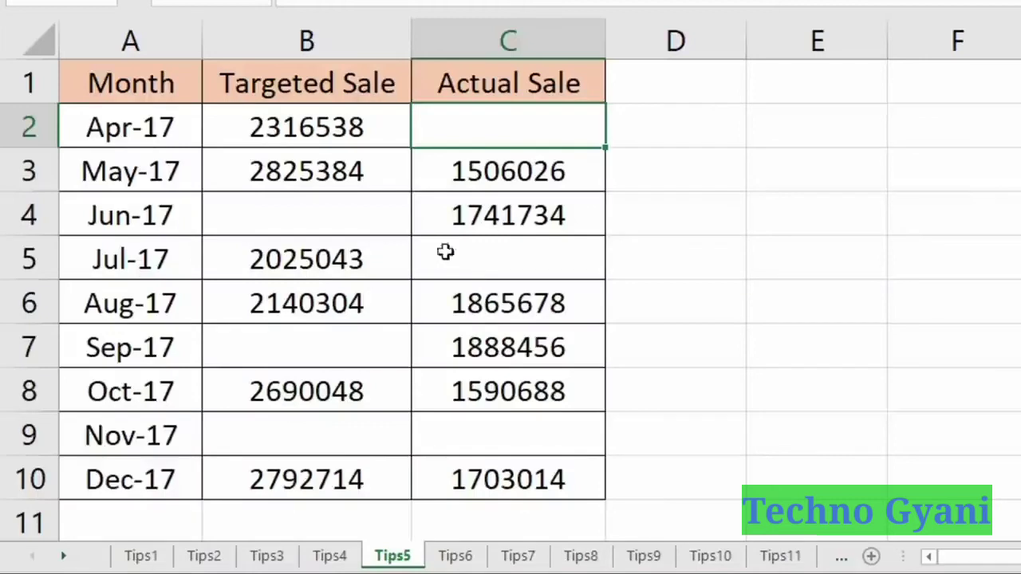
drag(109, 85, 519, 474)
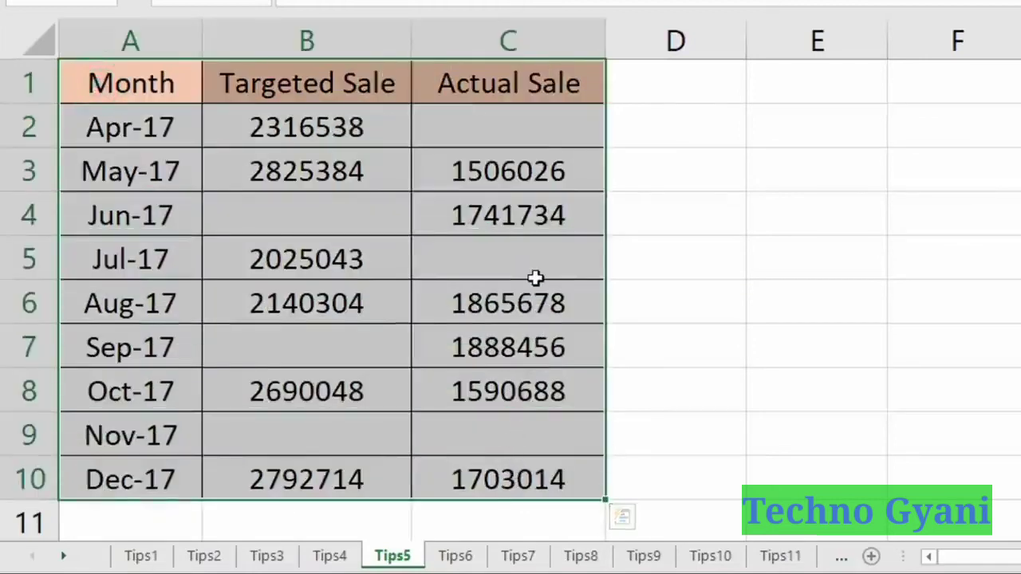
key(F5)
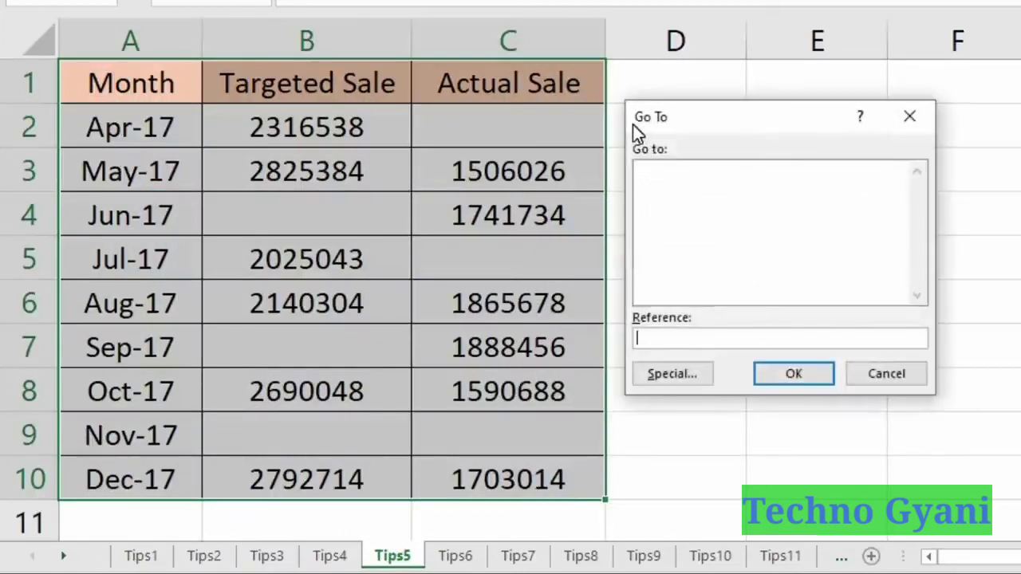
Use Go To Special with Blanks to select only the empty sales cells.
click(698, 377)
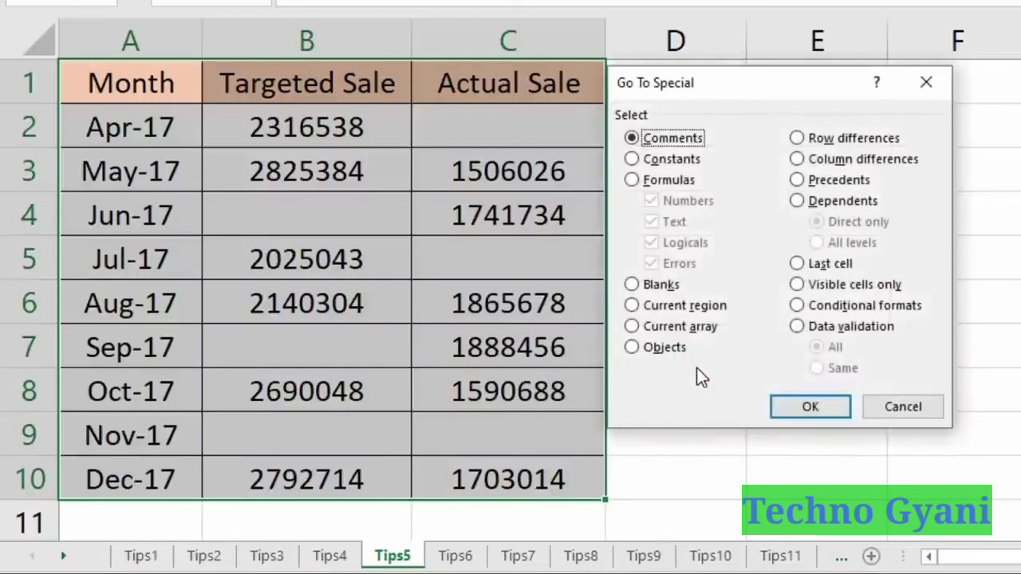
click(633, 287)
click(787, 407)
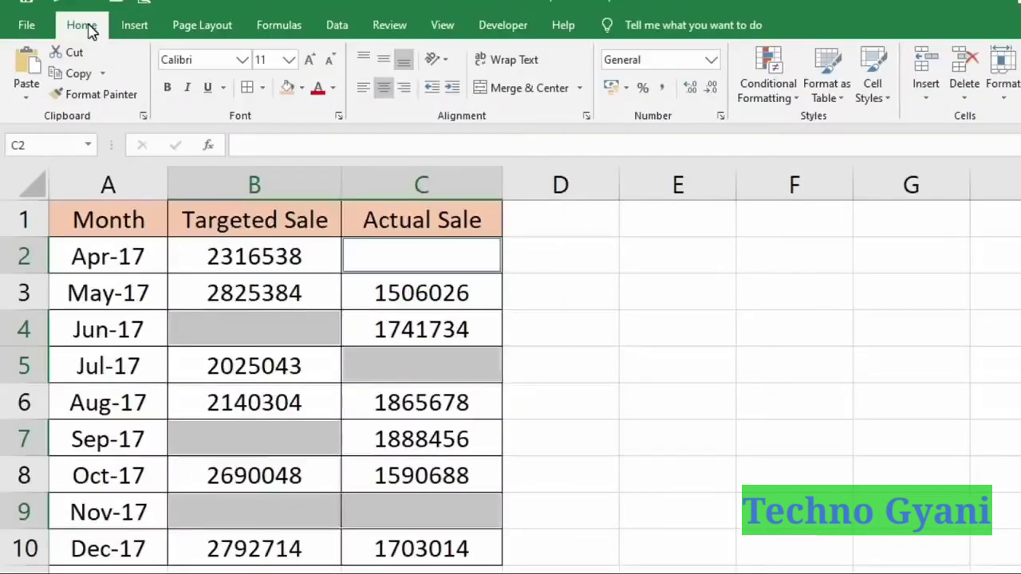
Colour the selected blank cells Yellow, then begin editing the empty Apr-17 Actual Sale cell.
click(307, 91)
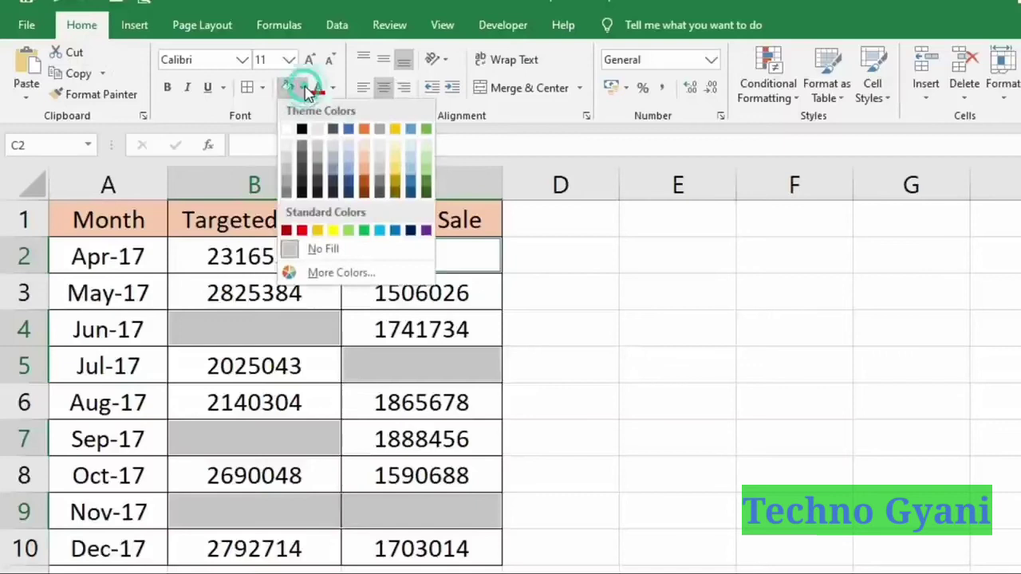
click(333, 233)
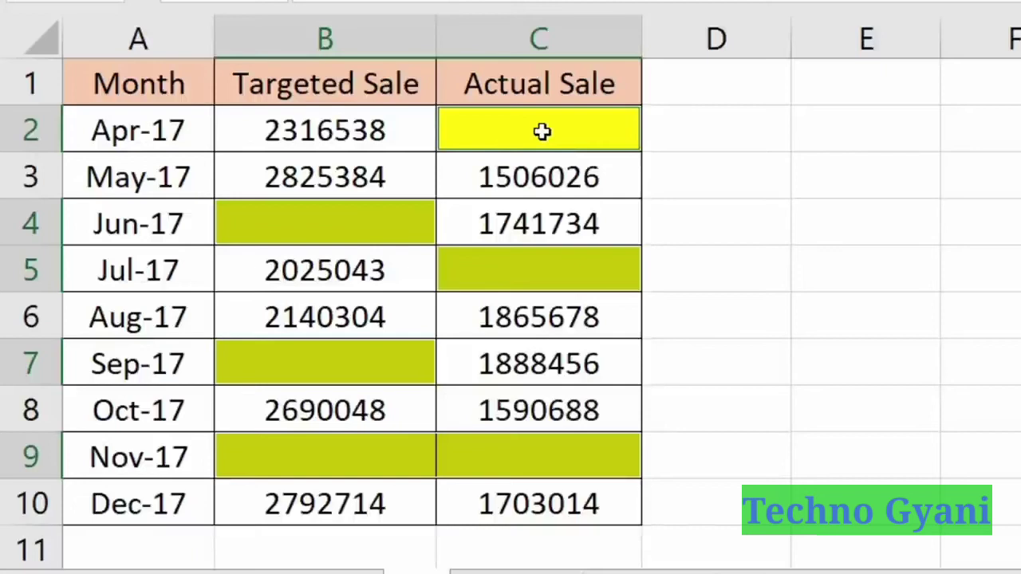
double_click(621, 140)
Enter Pending into all blank sales cells with Ctrl+Enter, verify them, then select the first Tips6 student.
text(Pending)
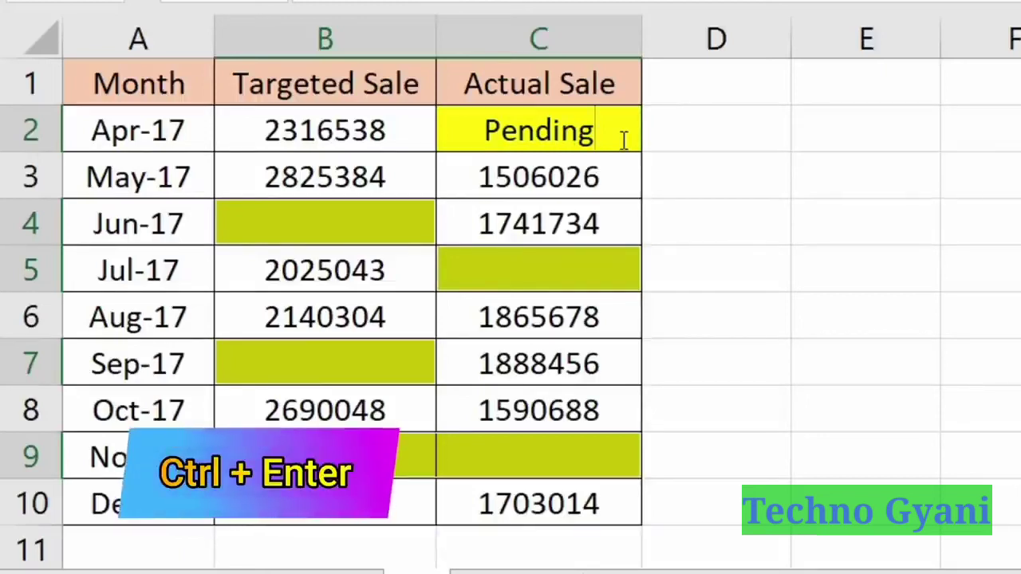
key(ctrl+Return)
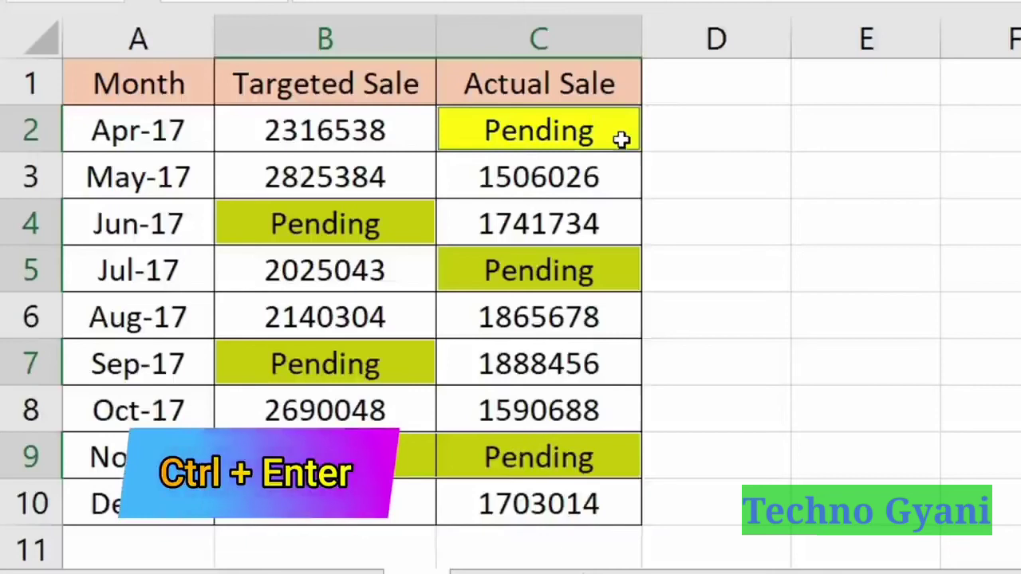
click(397, 226)
click(506, 262)
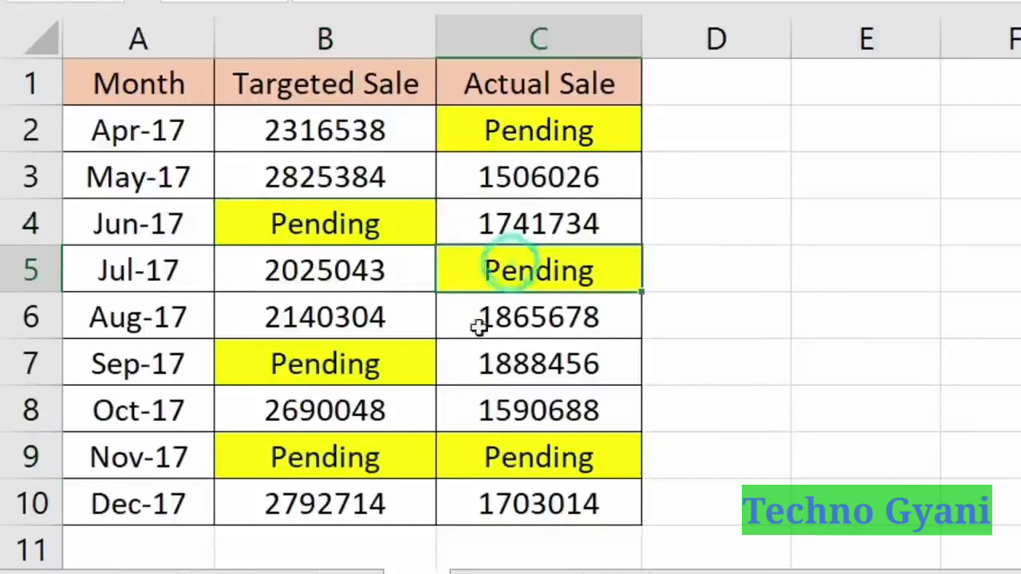
click(359, 365)
click(383, 459)
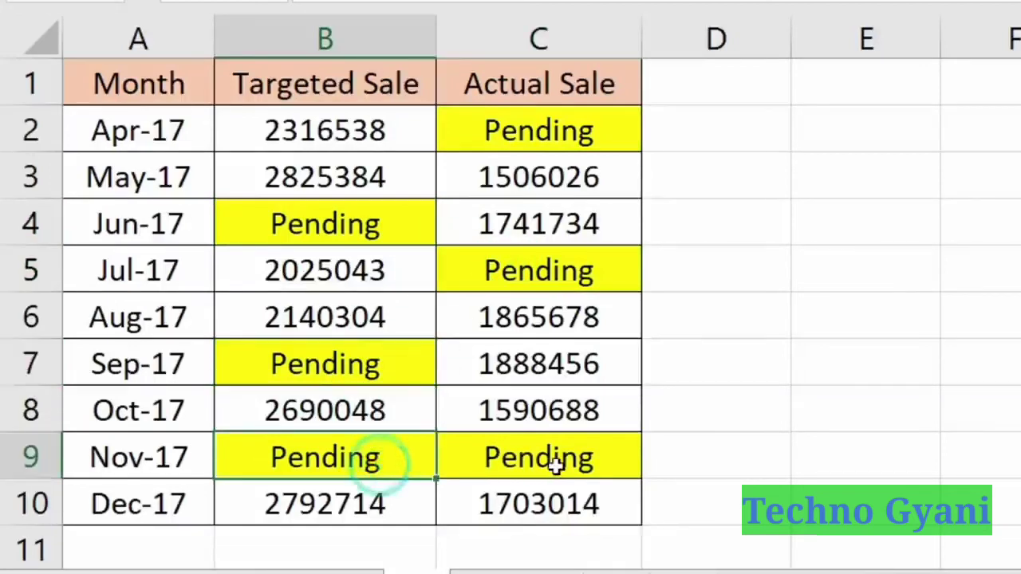
click(581, 455)
click(391, 367)
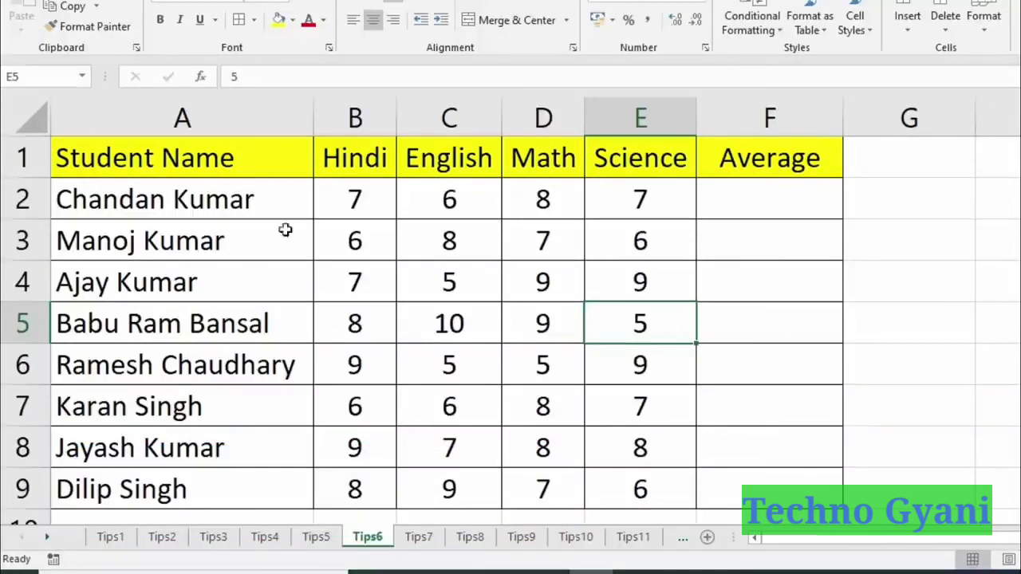
click(232, 200)
Select the Average range F2:F9, adjusting the selection a few times.
drag(217, 447, 631, 488)
drag(345, 195, 610, 200)
drag(775, 192, 778, 478)
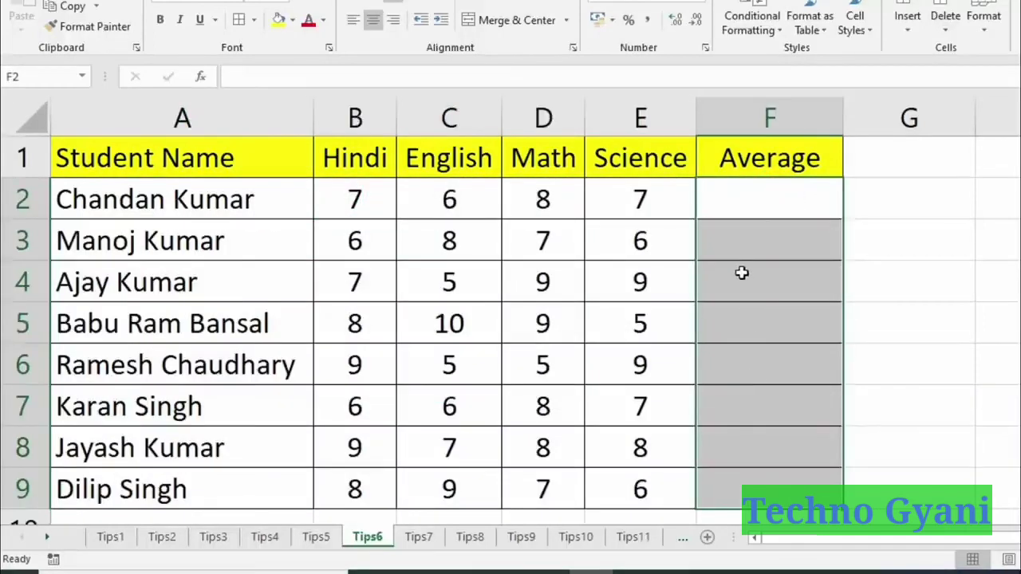
click(740, 229)
click(750, 200)
drag(748, 194, 761, 482)
click(752, 188)
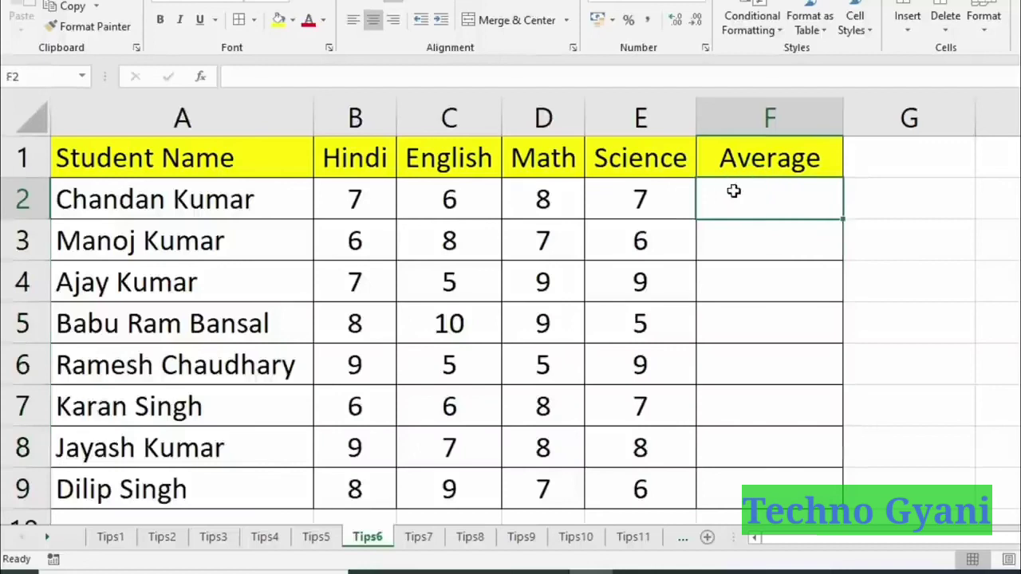
drag(733, 191, 736, 484)
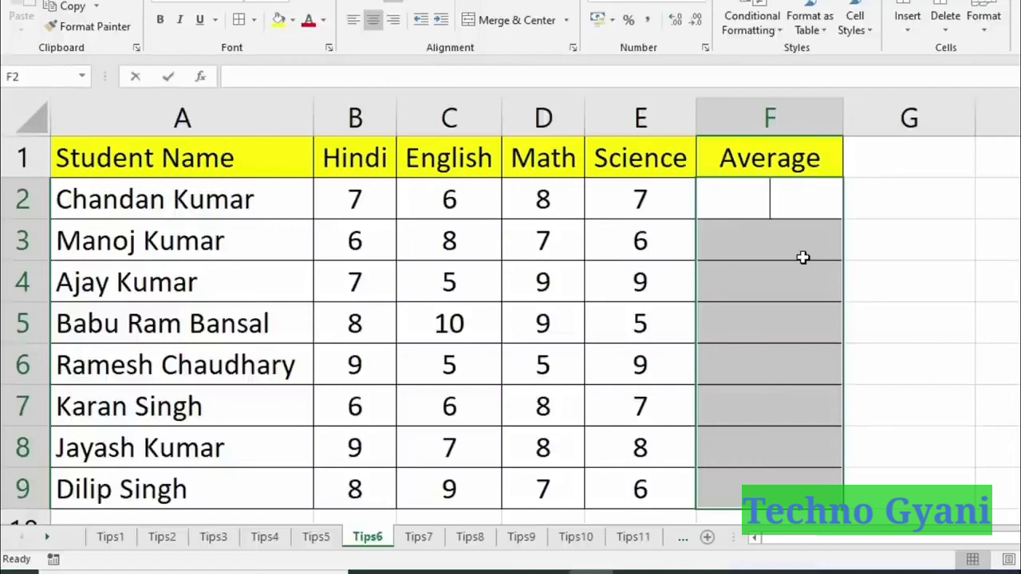
Enter =AVERAGE(B2:E2) into all of F2:F9 at once with Ctrl+Enter.
text(=average)
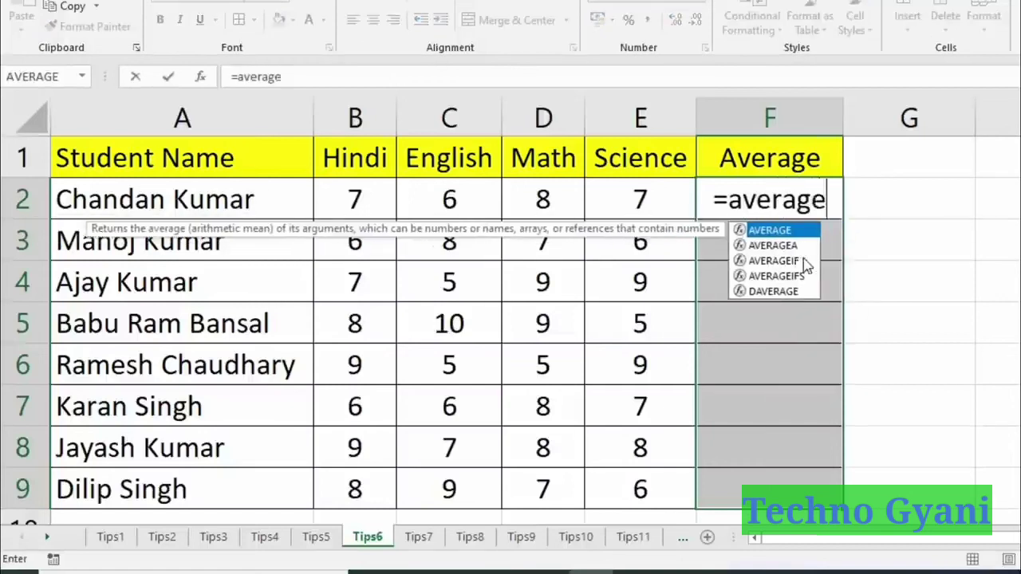
text(()
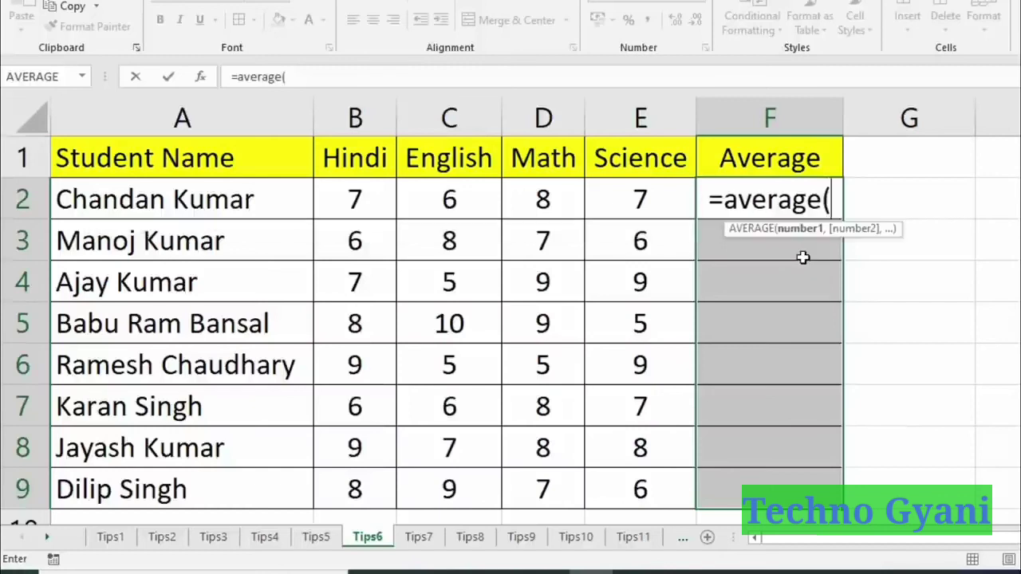
drag(352, 200, 626, 205)
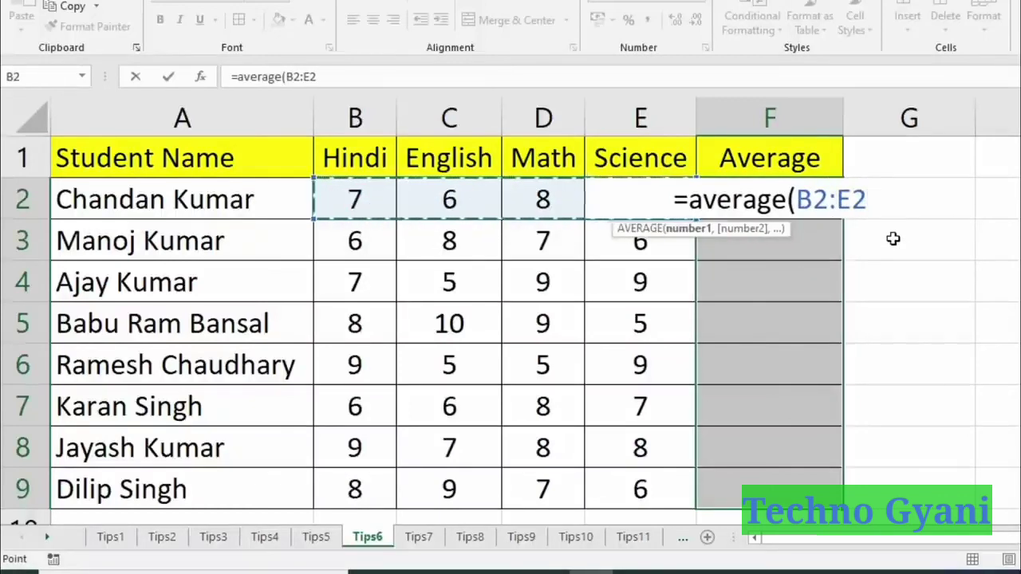
text())
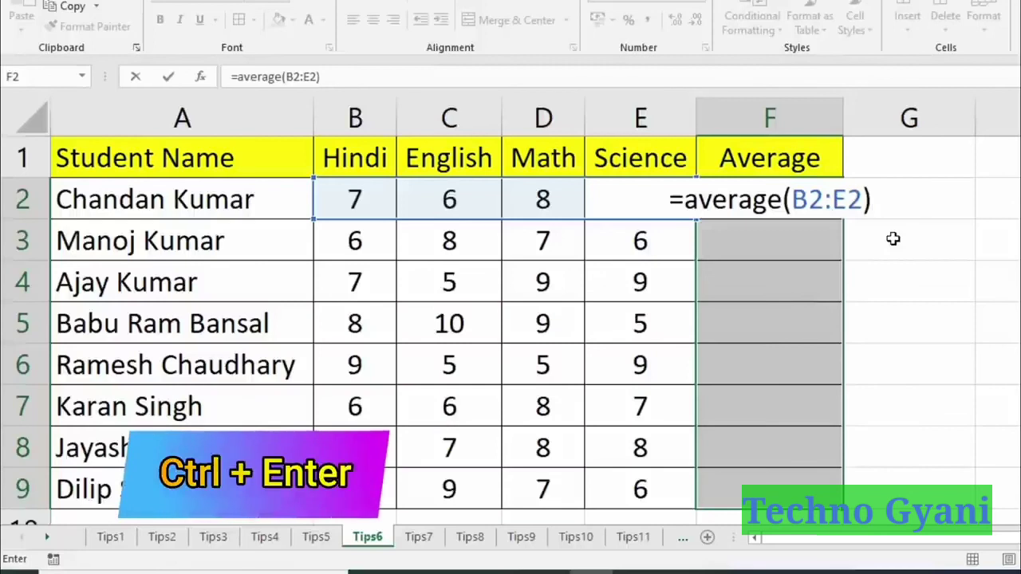
key(ctrl+Return)
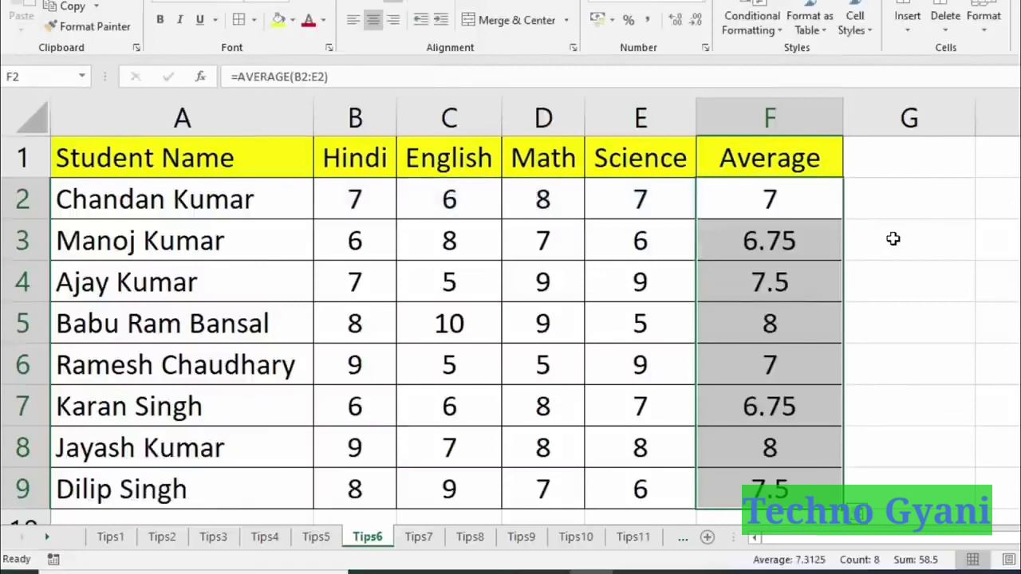
Check that the Average formulas in F3, F5, F7 and F9 reference each student's own row.
click(807, 257)
click(796, 324)
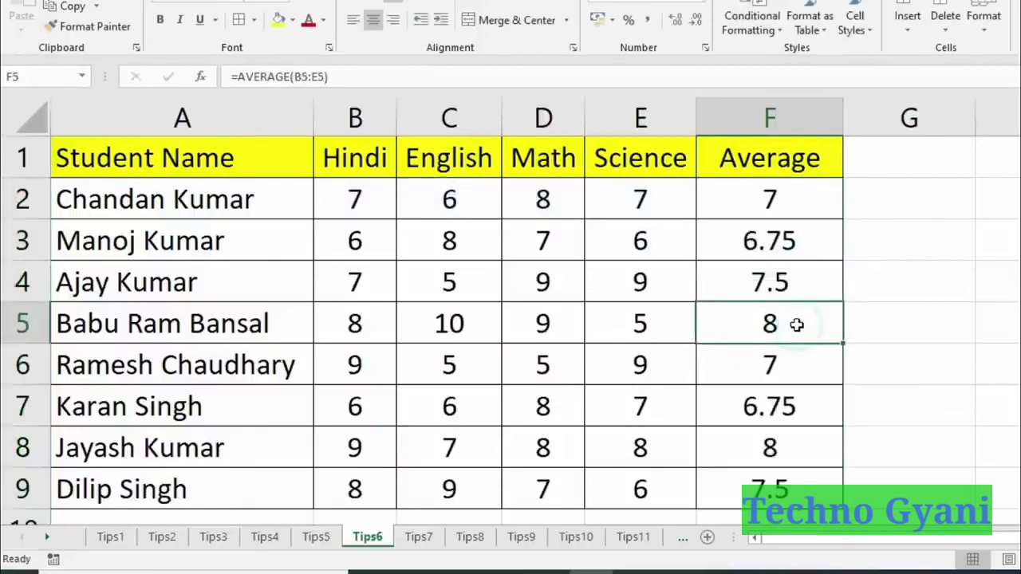
double_click(796, 324)
key(Escape)
key(Down)
key(Down)
key(F2)
key(Escape)
key(Down)
key(Down)
key(F2)
key(Escape)
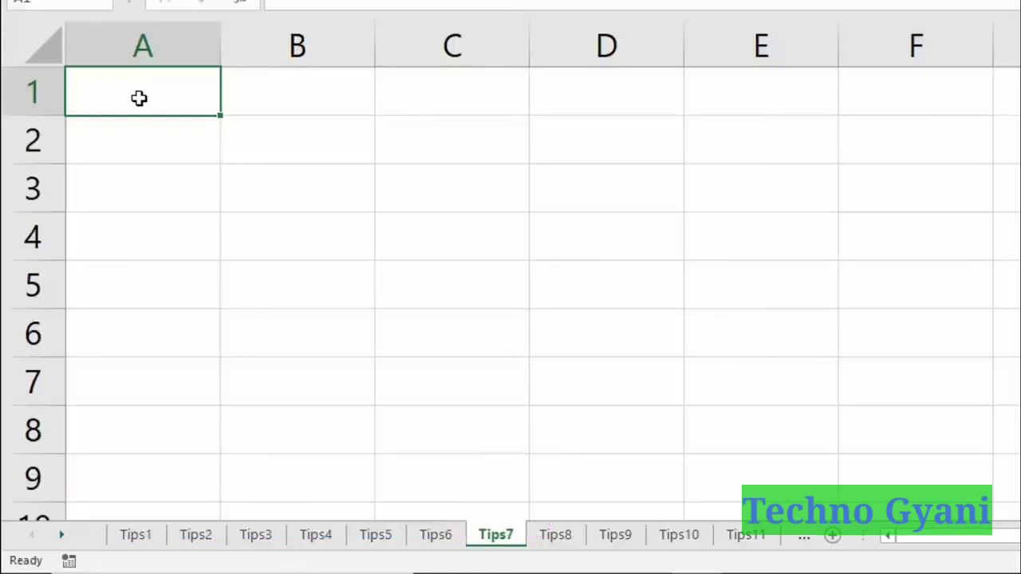
mouse_move(128, 88)
mouse_down()
mouse_move(354, 100)
mouse_move(704, 194)
mouse_move(705, 475)
mouse_up()
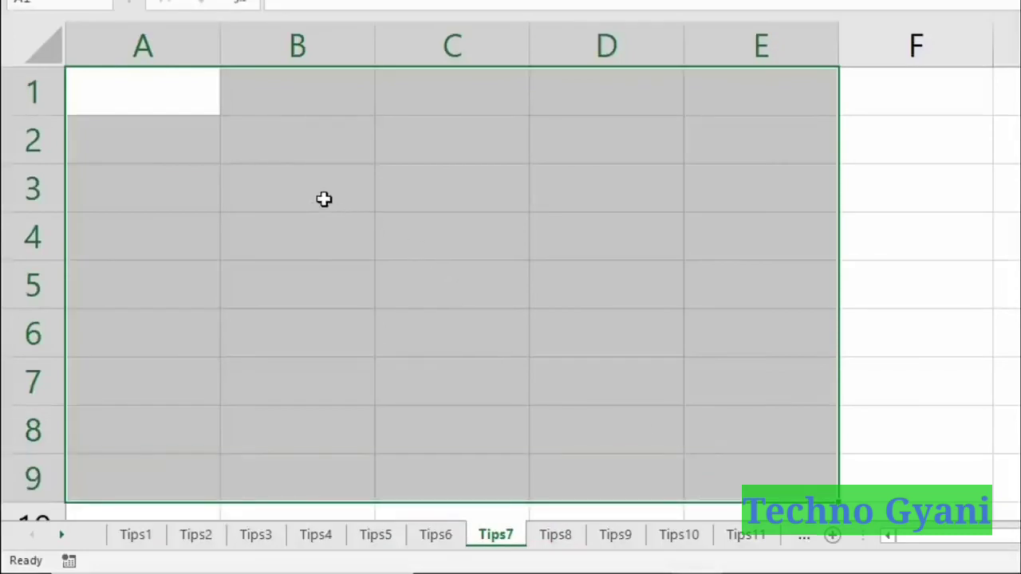
text(Chandan)
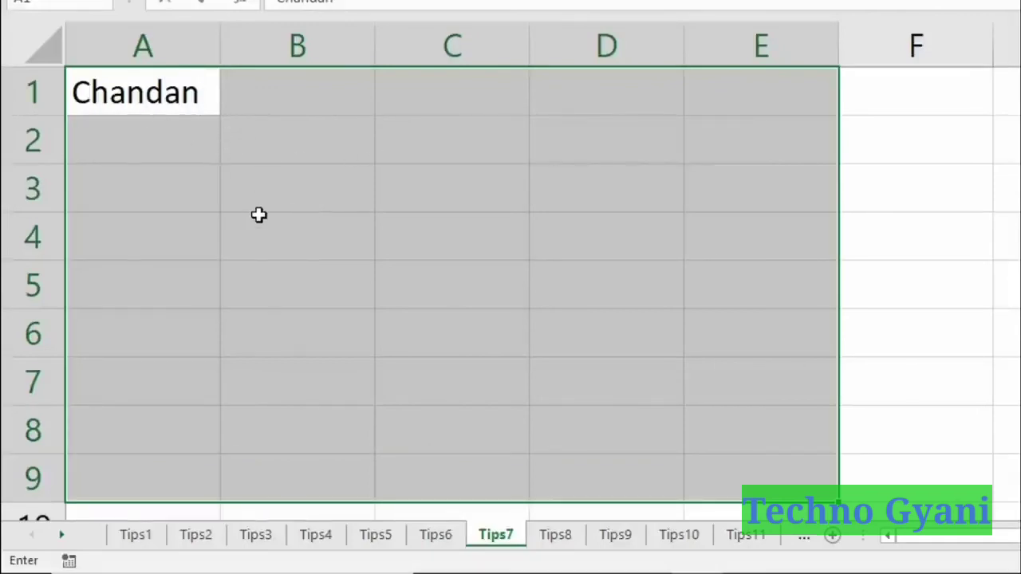
key(ctrl+Return)
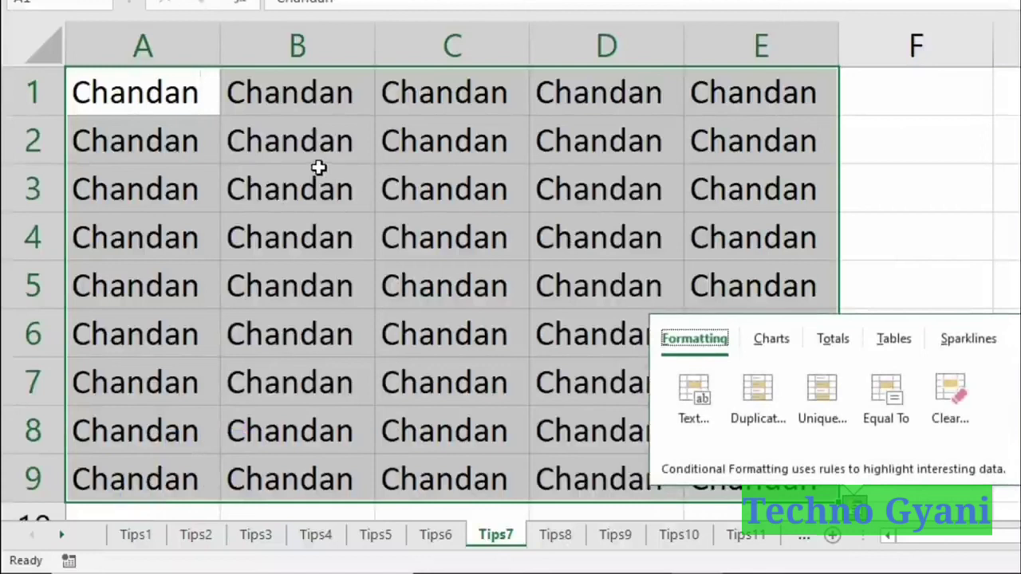
click(194, 80)
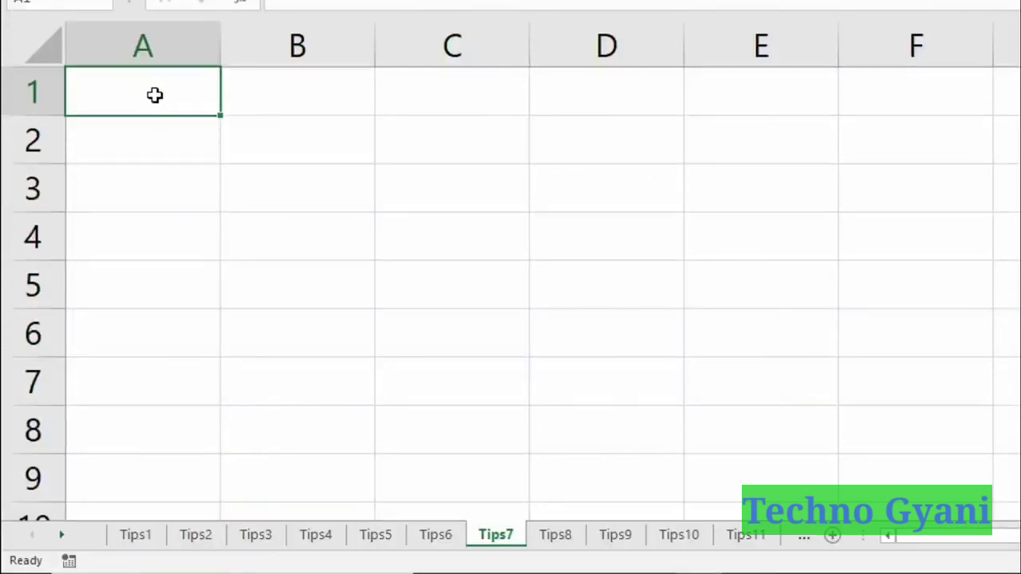
Select A1:E9 on Tips7 and enter 1250001 into every cell with Ctrl+Enter.
drag(142, 93, 734, 477)
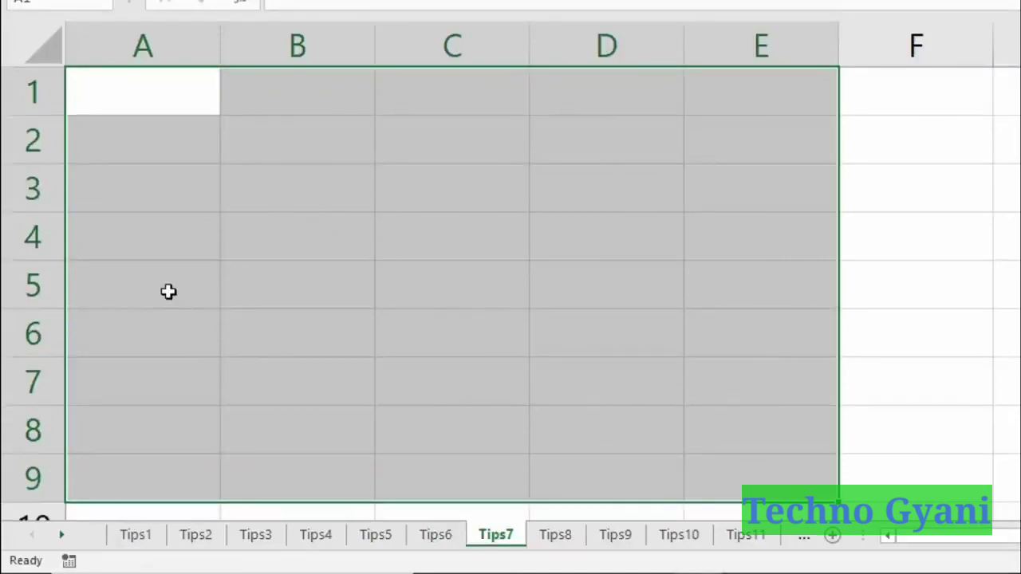
text(1250001)
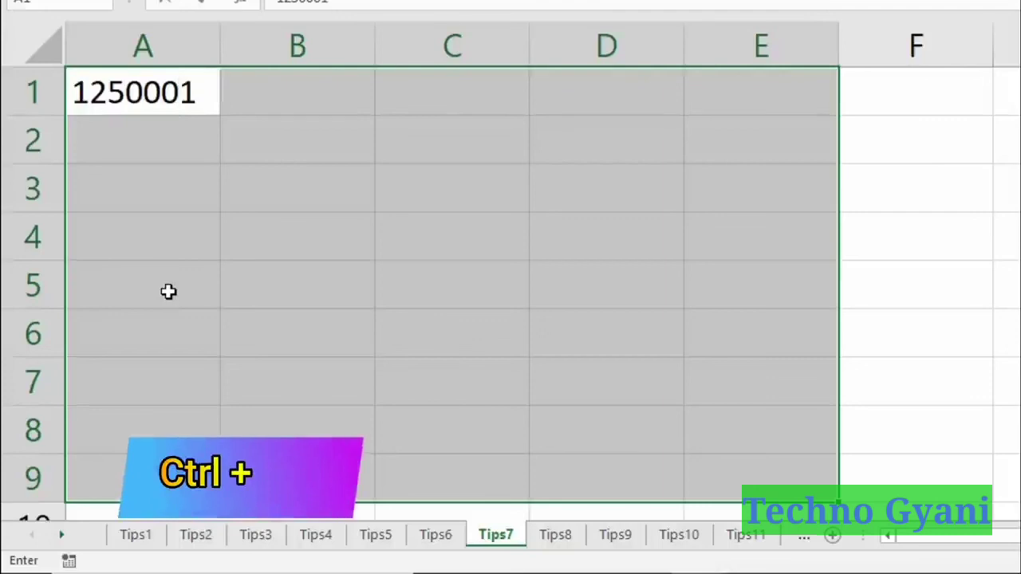
key(ctrl+Return)
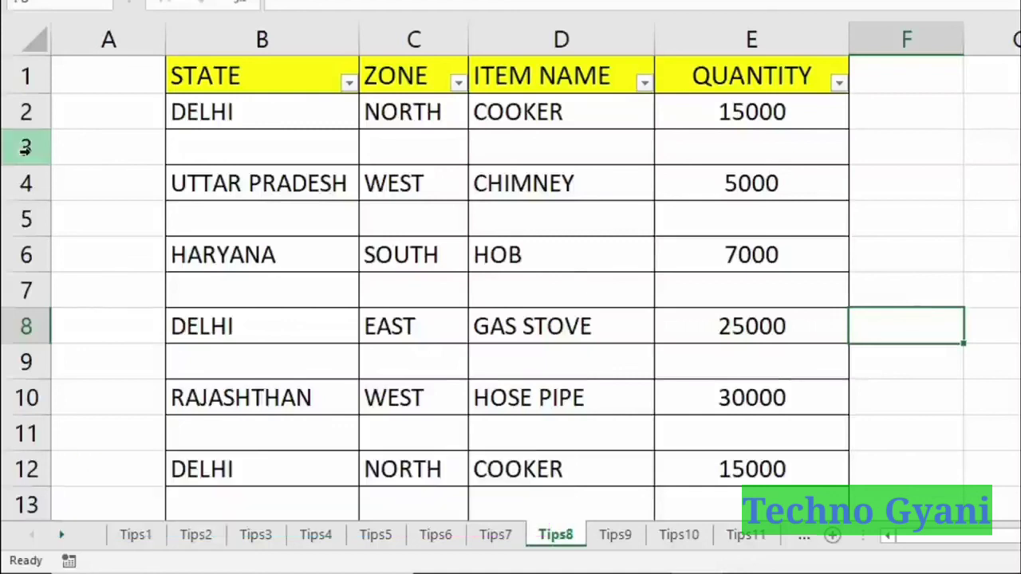
Point out the blank rows 3, 5, 7, 9, 11 and 13 in the sales table.
click(24, 148)
click(26, 219)
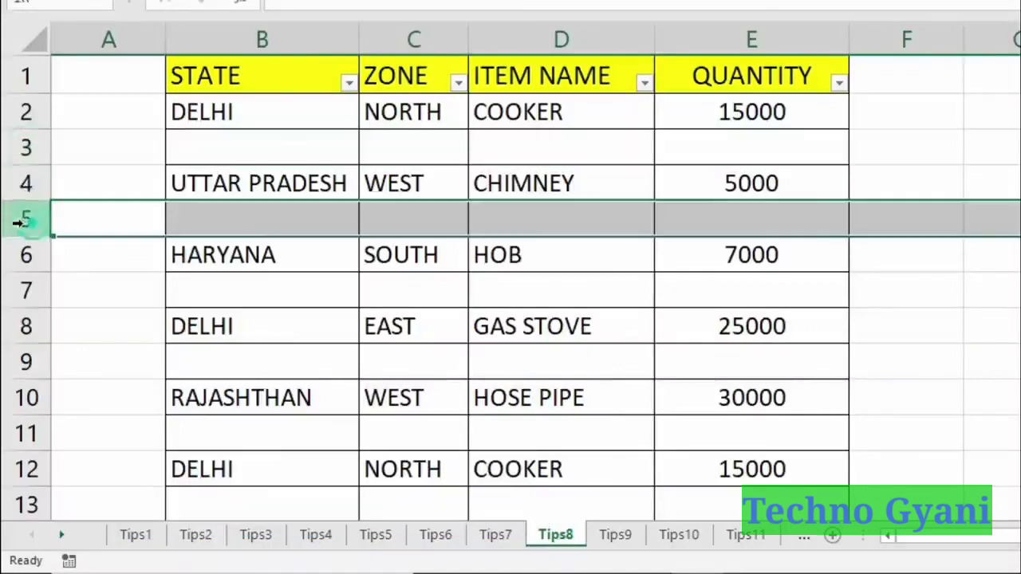
click(22, 289)
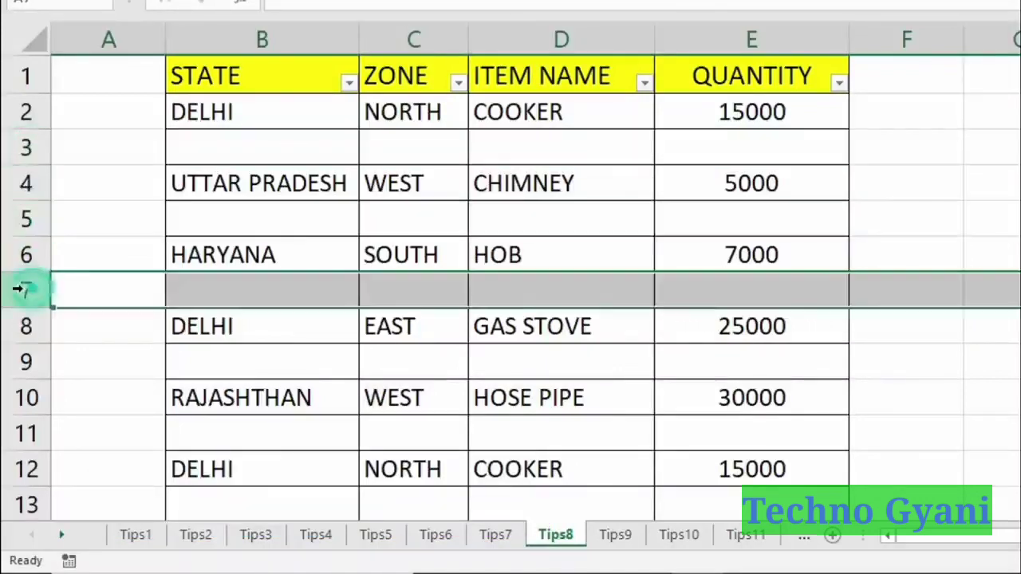
click(27, 359)
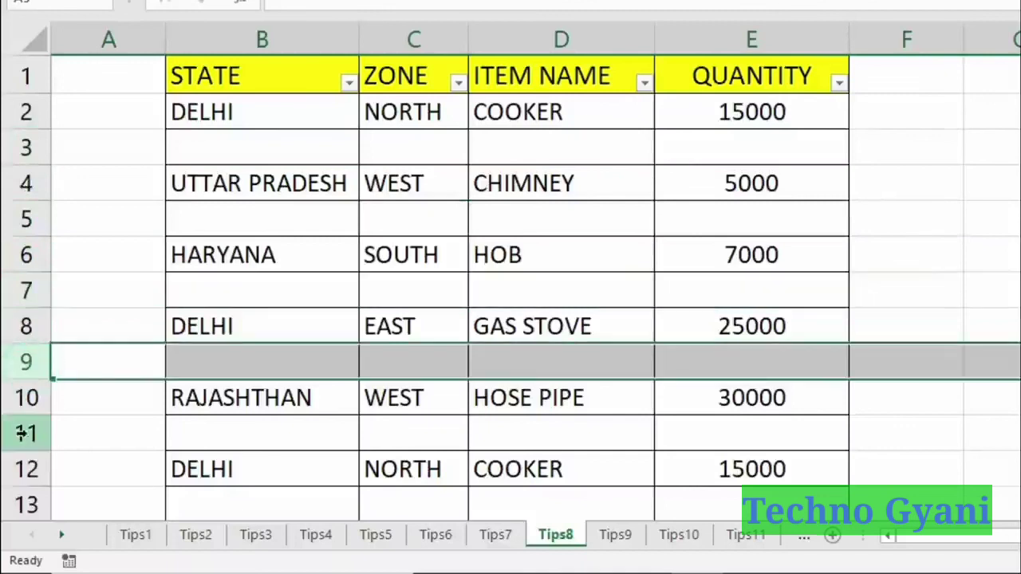
click(22, 432)
click(22, 504)
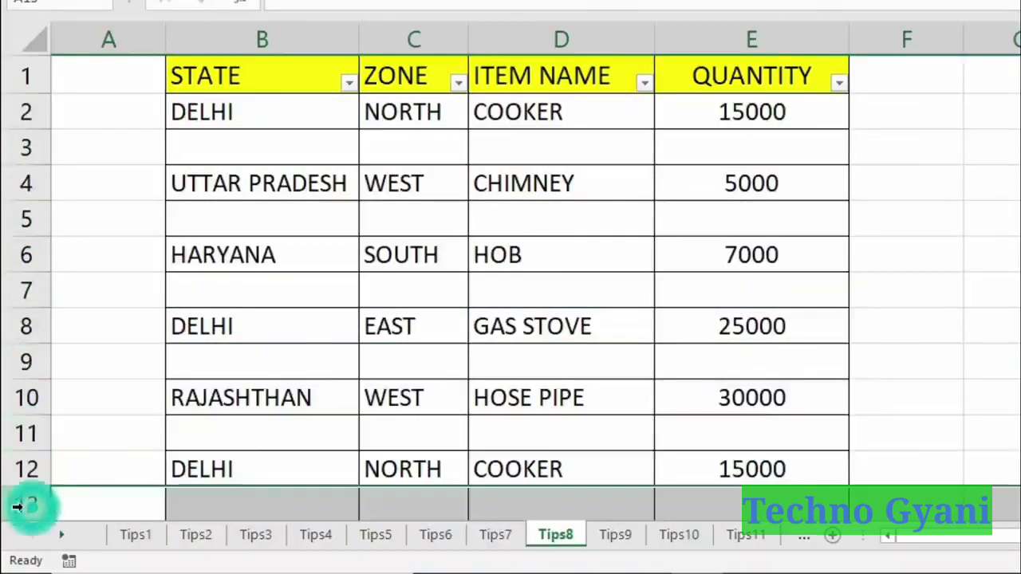
click(241, 429)
Select the sales table from B1 down to row 52 and open Go To.
drag(262, 70, 745, 423)
scroll(675, 311, up, 14)
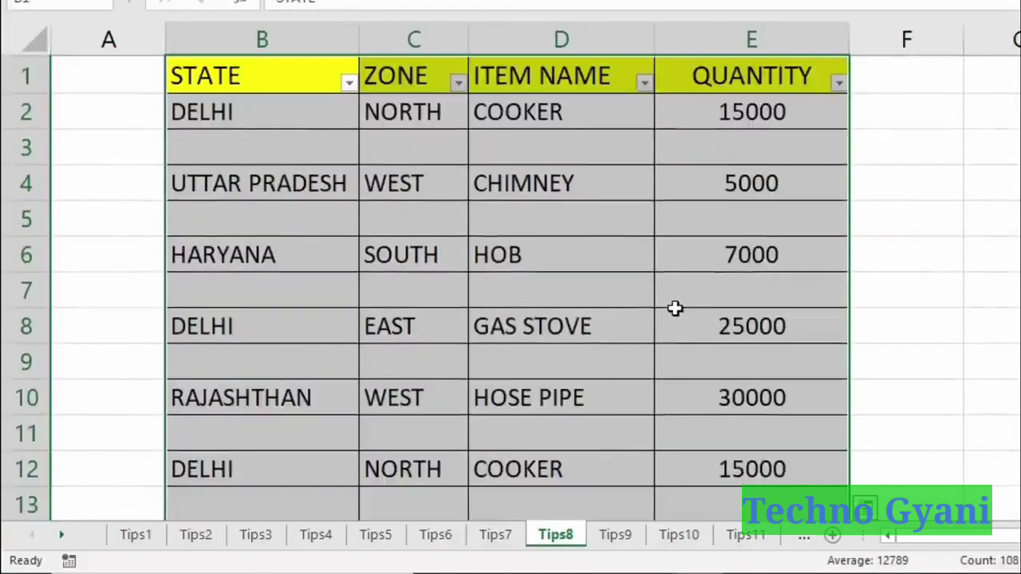
key(F5)
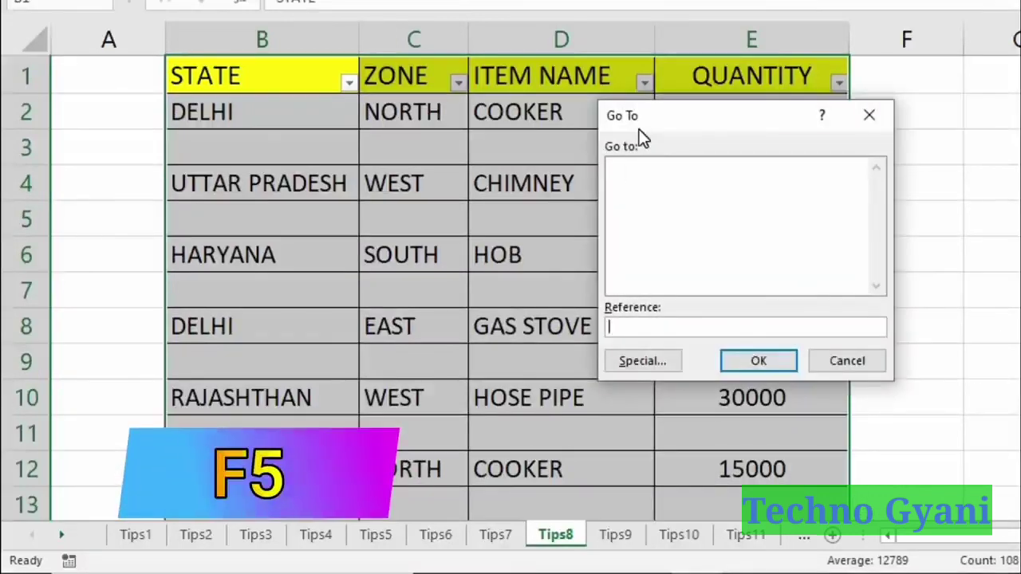
Use Go To Special with the Blanks option to select the empty cells in the Tips8 table.
click(667, 365)
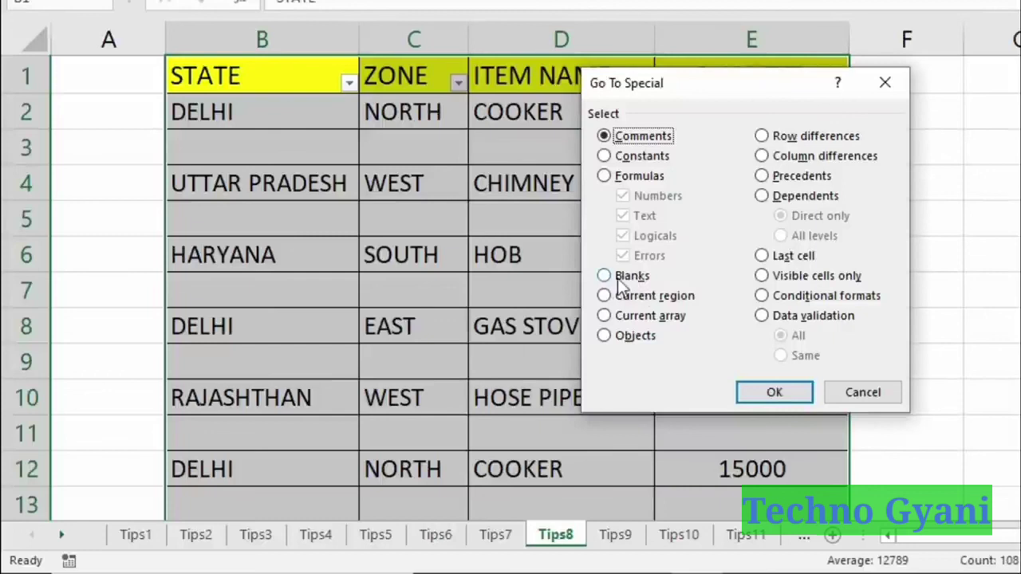
click(604, 277)
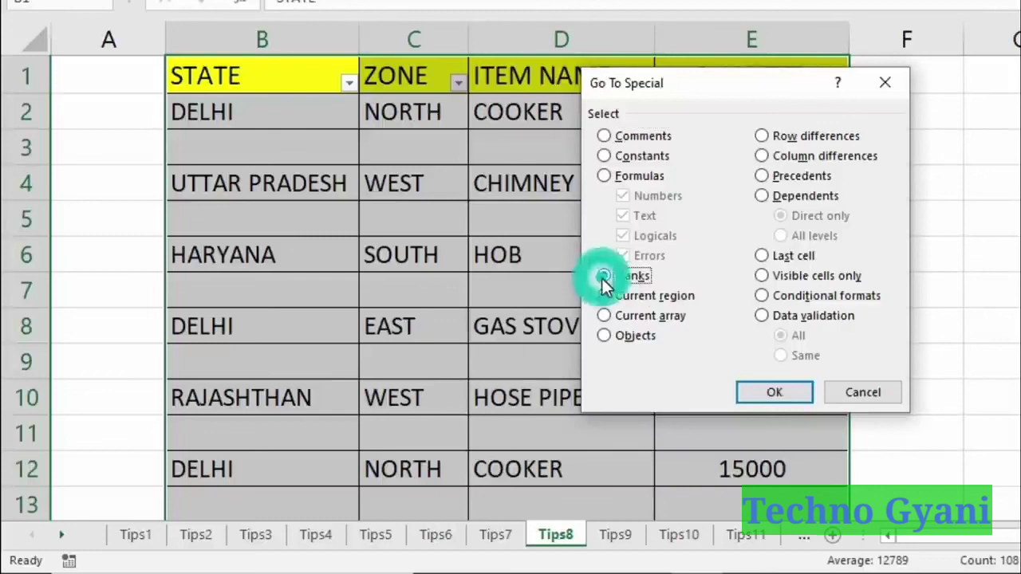
click(786, 392)
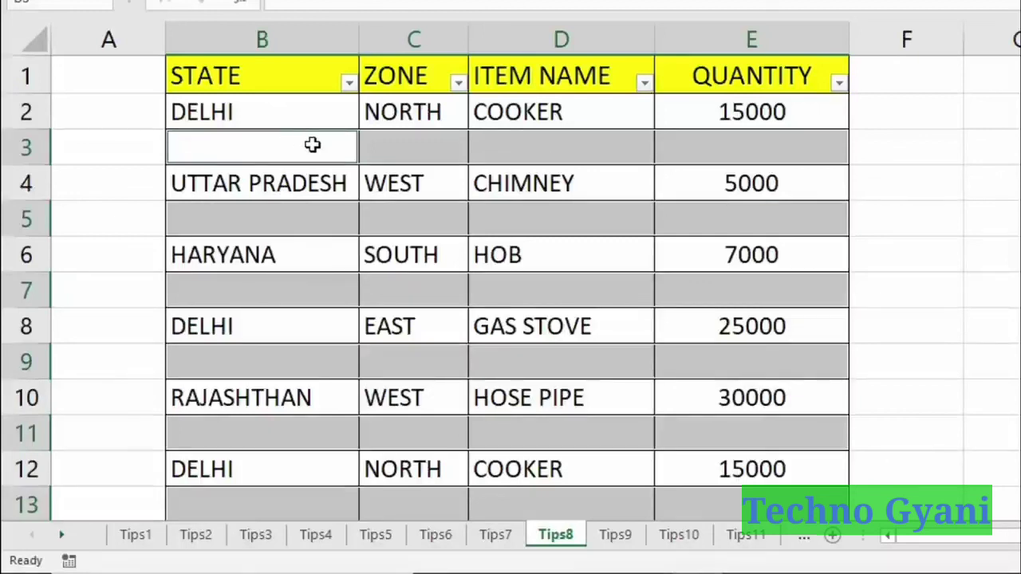
Delete the selected blank cells as entire rows, then deselect and check the row now at B3.
right_click(541, 147)
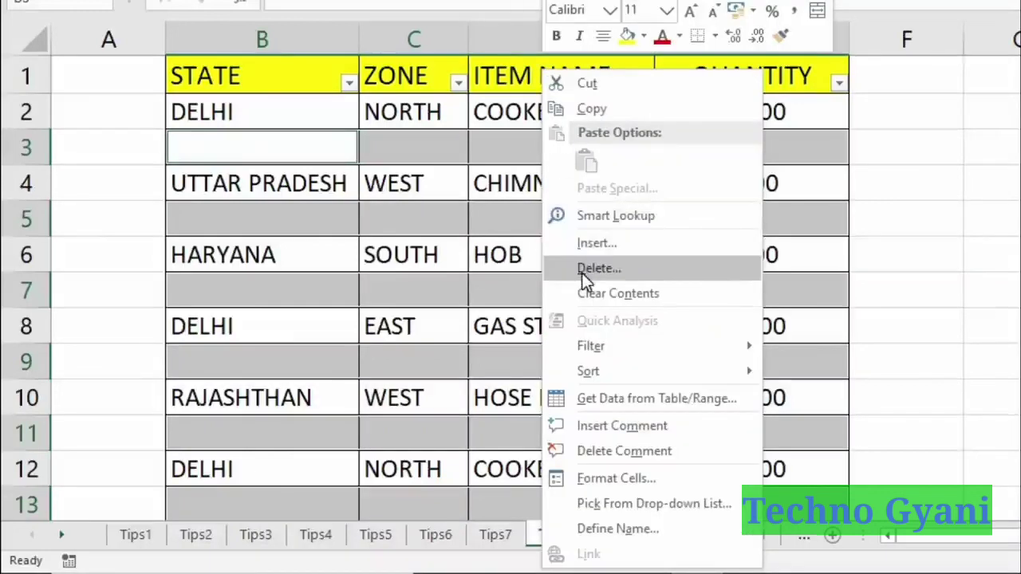
click(672, 269)
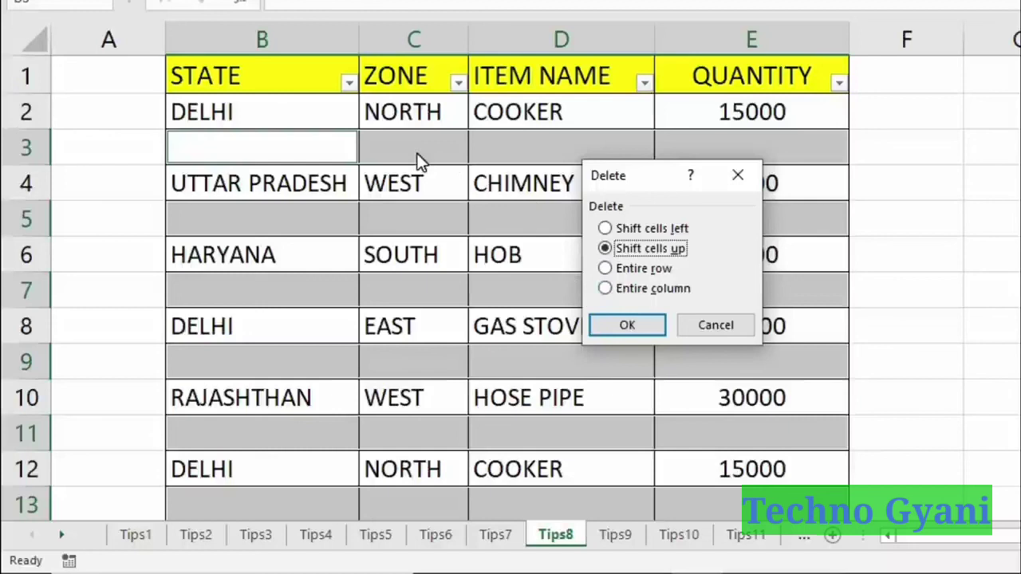
click(605, 268)
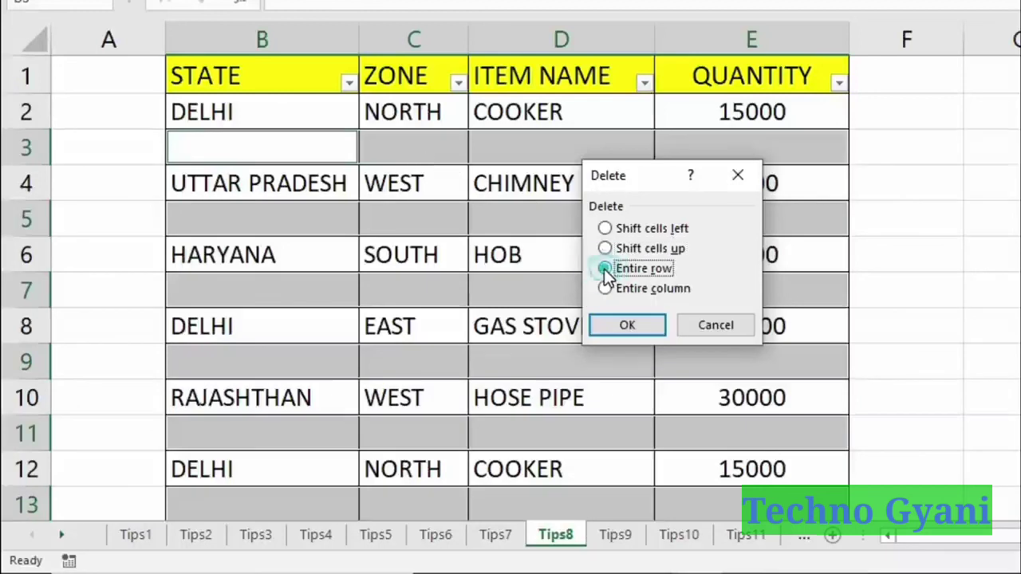
click(646, 328)
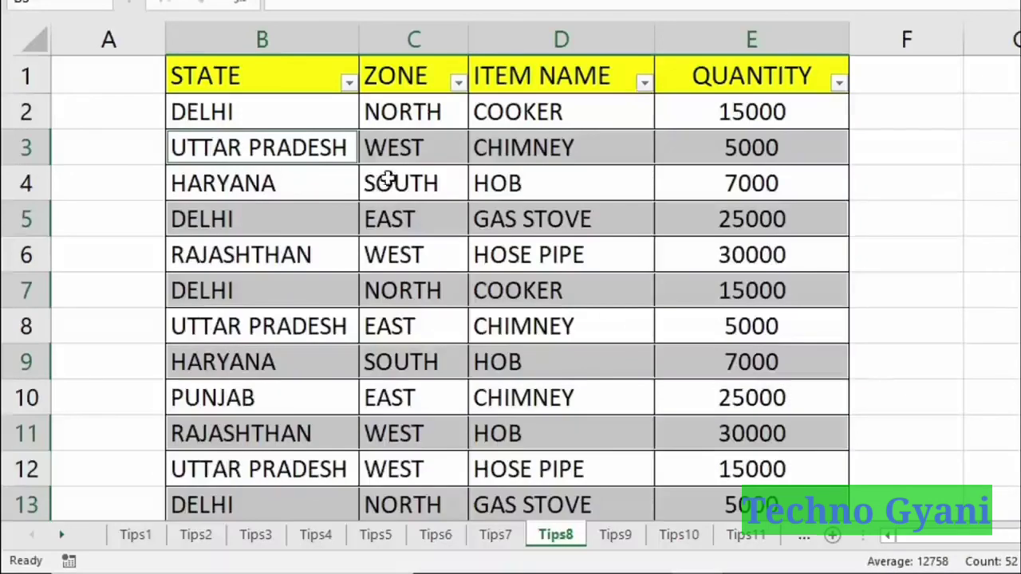
click(411, 148)
click(284, 147)
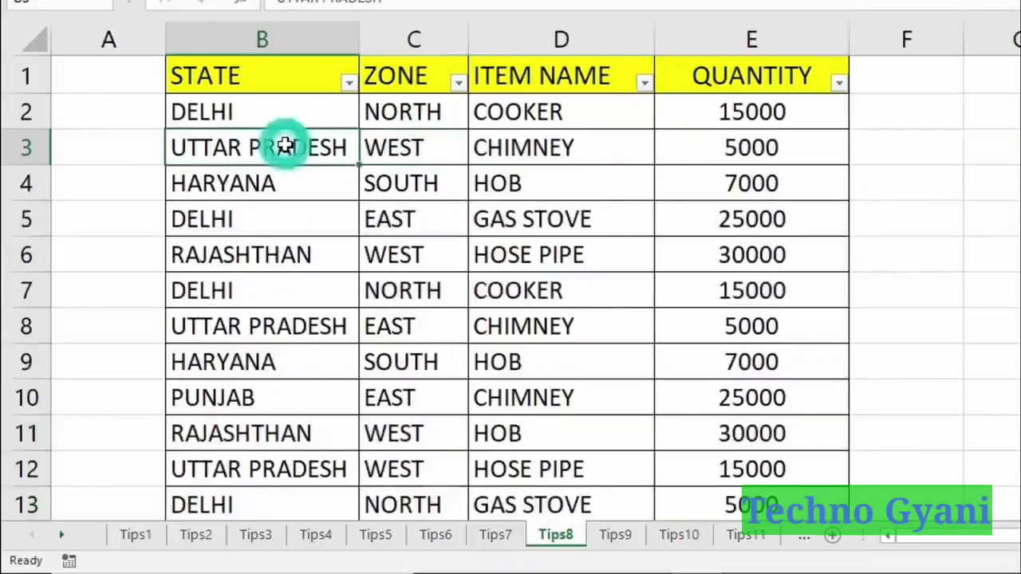